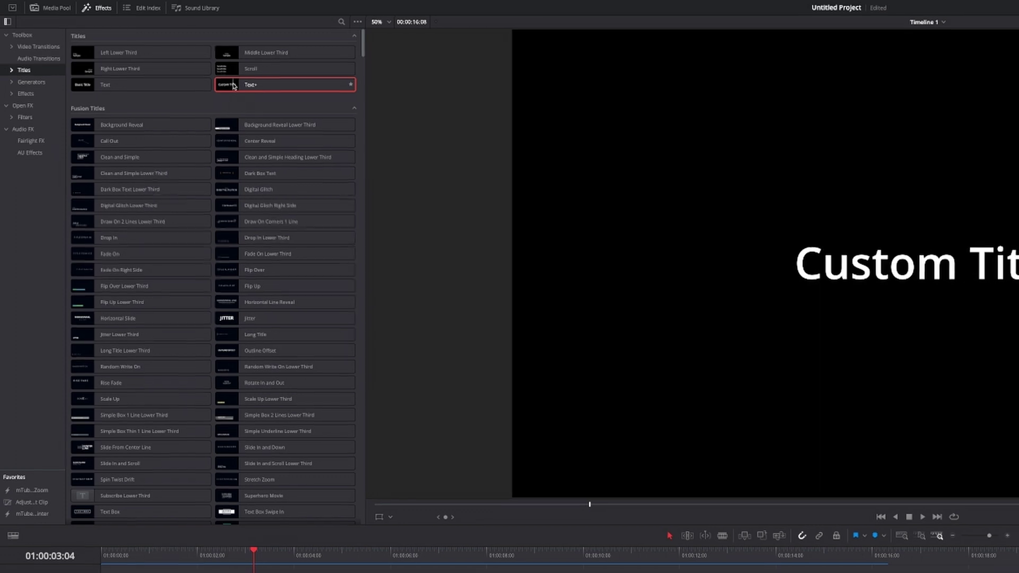
Place one Text+ title reading 'This is awesome' on the timeline and undo the extra copy
drag(234, 85, 170, 420)
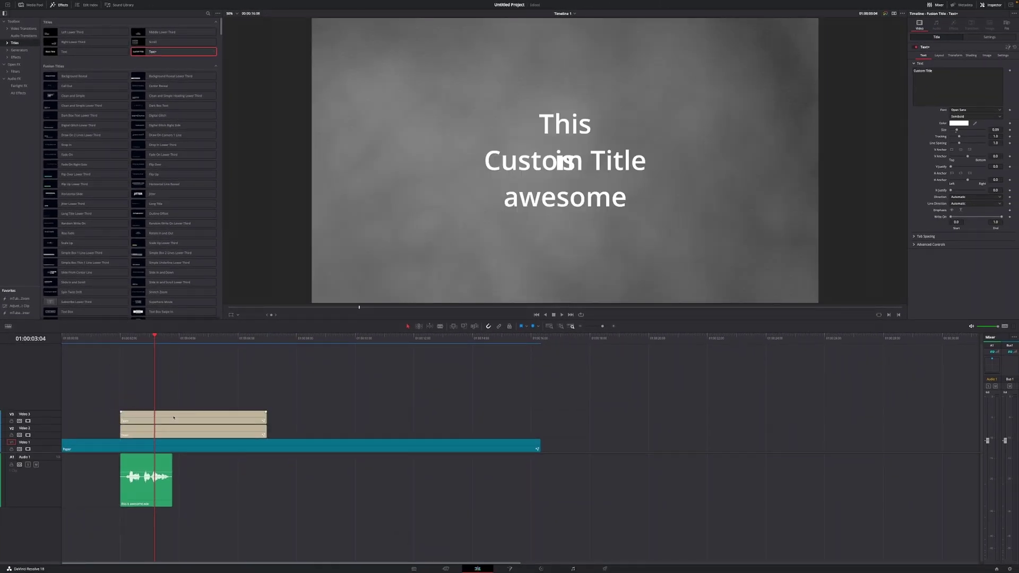
key(ctrl+z)
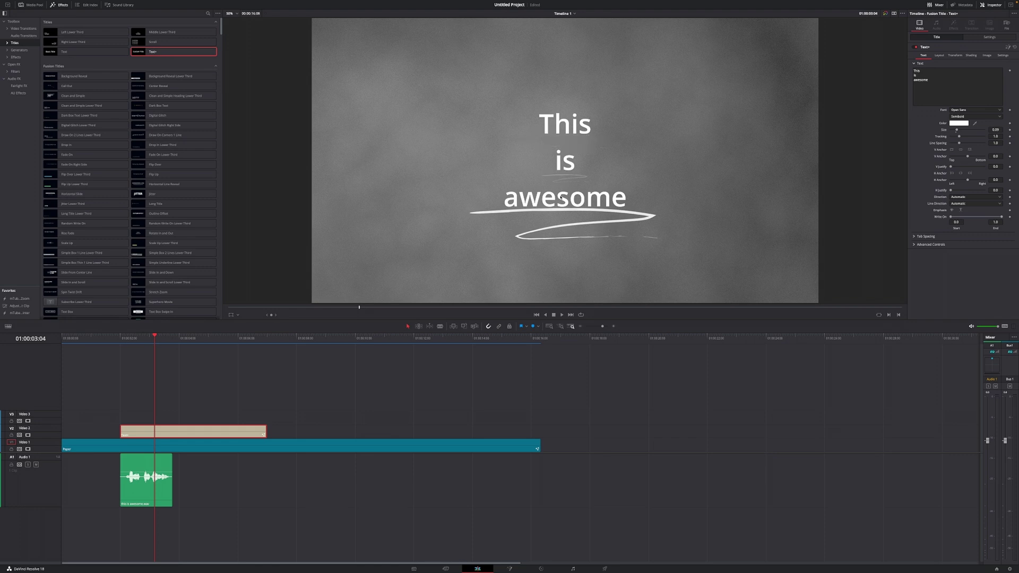
Move the 'This is awesome' title to the Fusion page and box-select its Template node
click(934, 84)
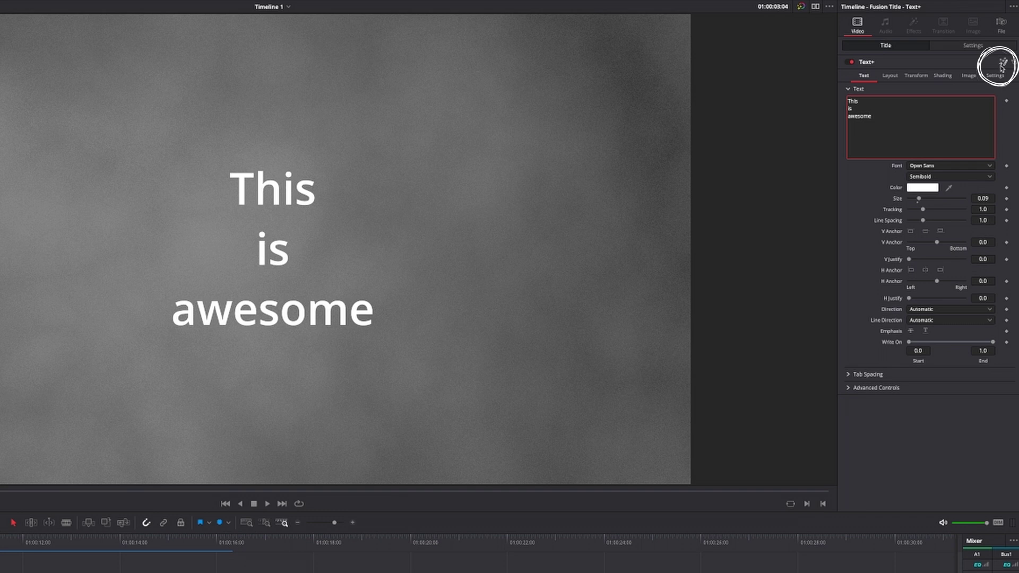
click(1002, 65)
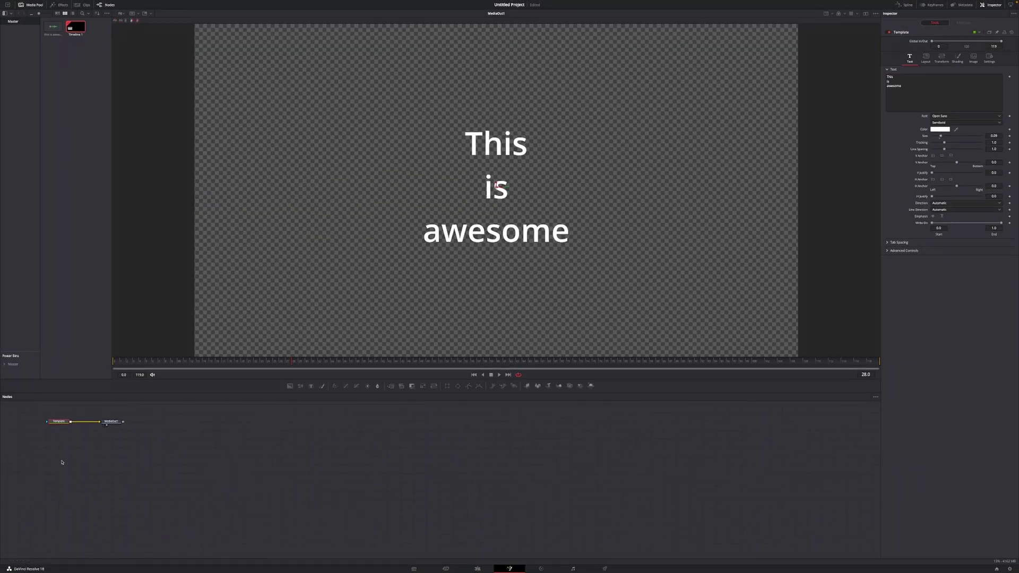
drag(50, 440, 96, 418)
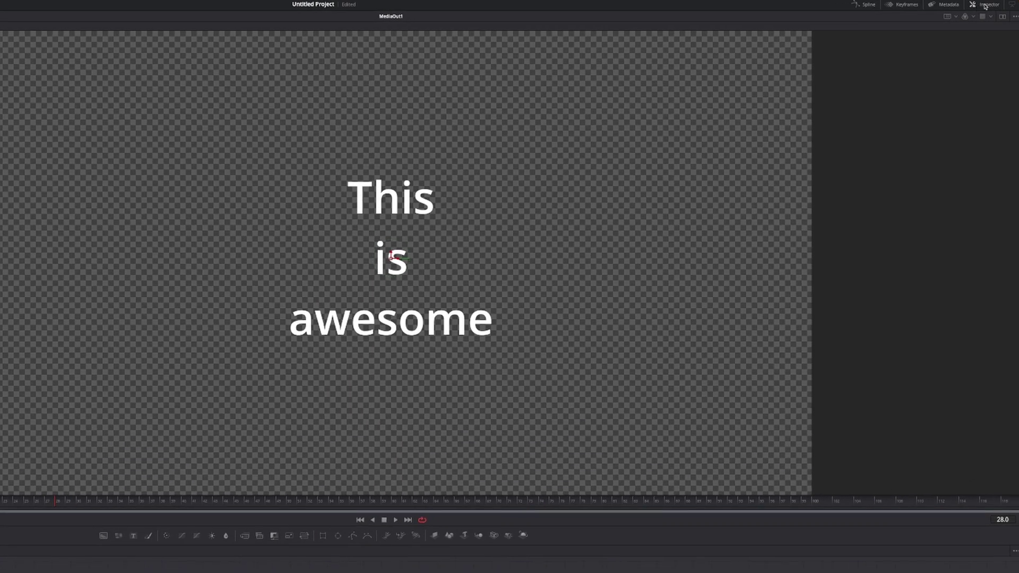
Add a CharacterLevelStyling1 modifier to the Template text and display it under Modifiers
click(985, 6)
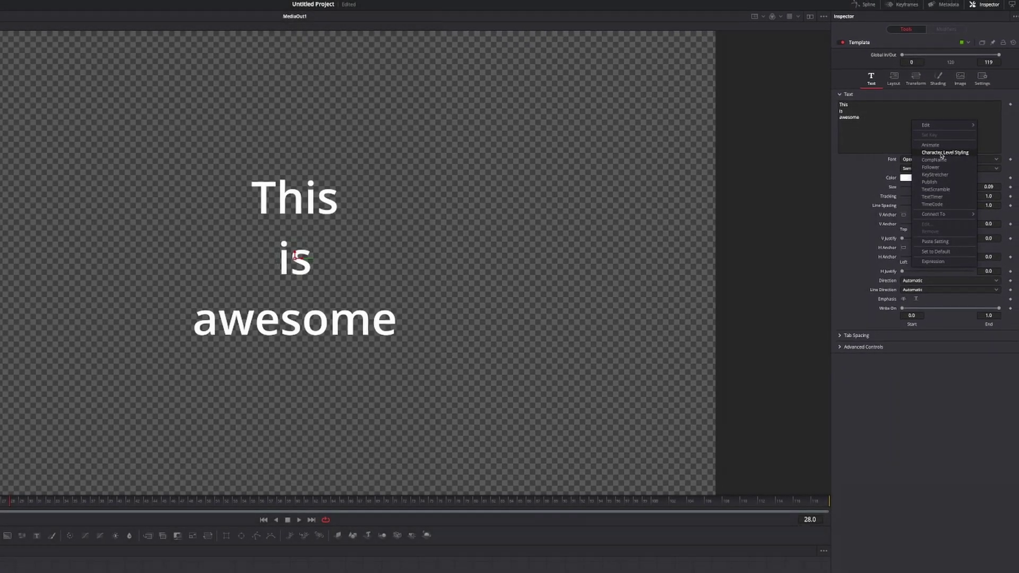
click(942, 145)
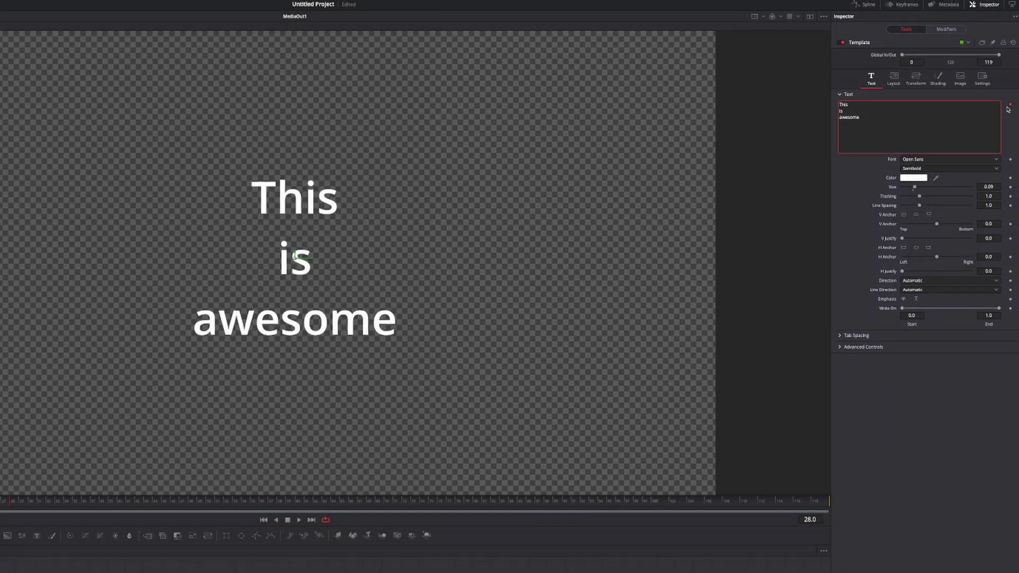
click(950, 30)
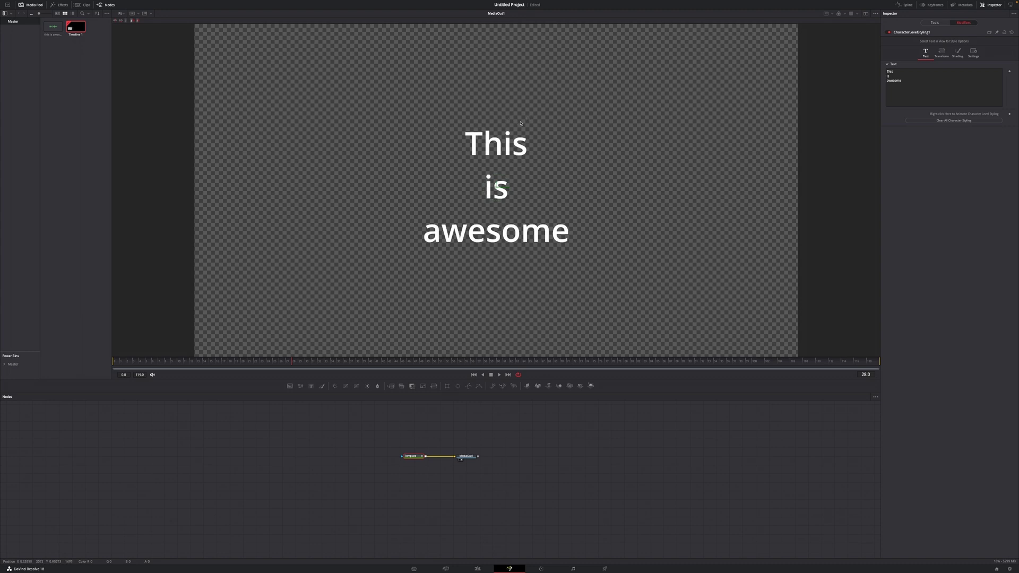
Keep the Open Sans font and select the whole word This in the viewer
drag(521, 123, 532, 163)
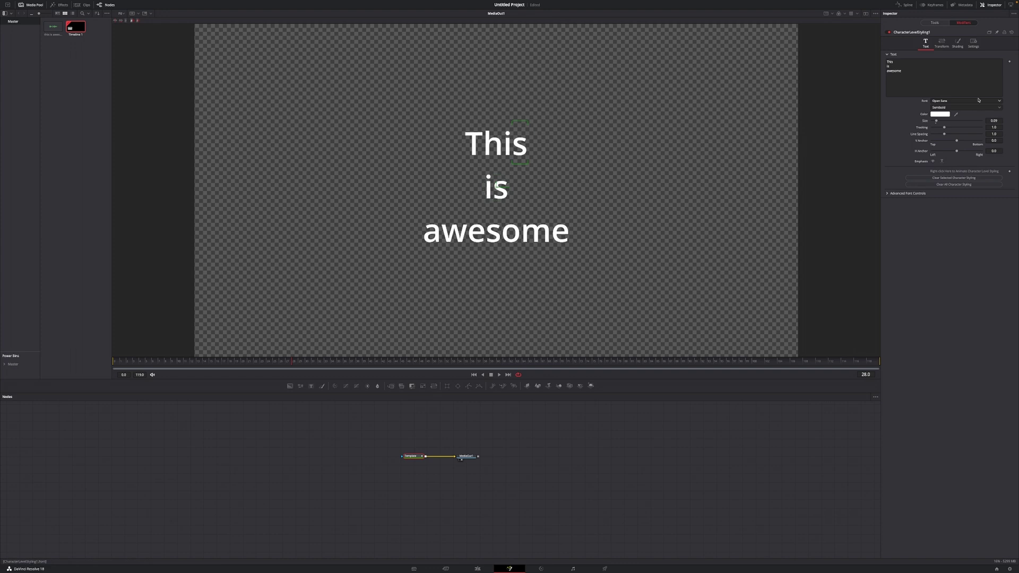
click(979, 100)
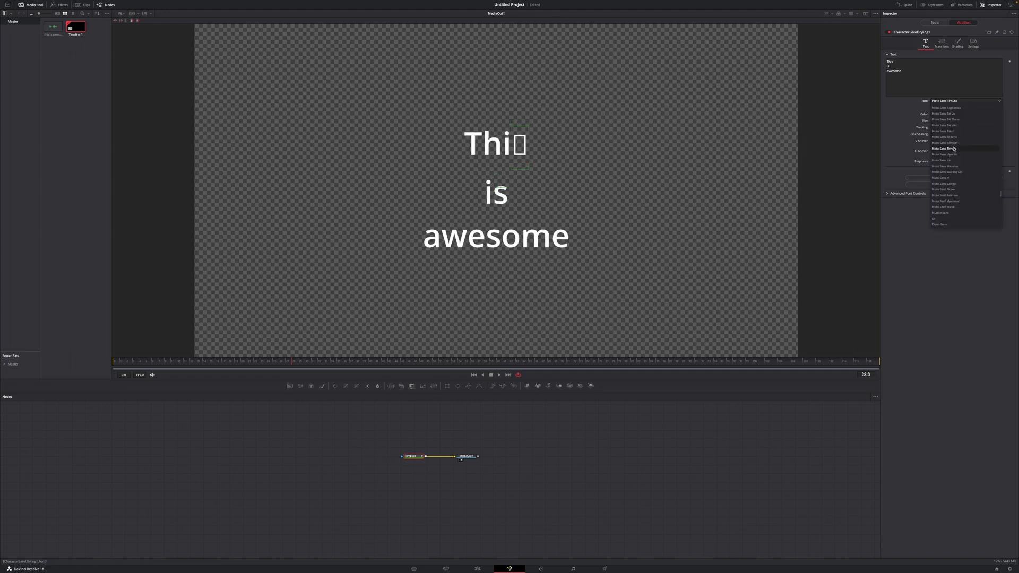
click(939, 225)
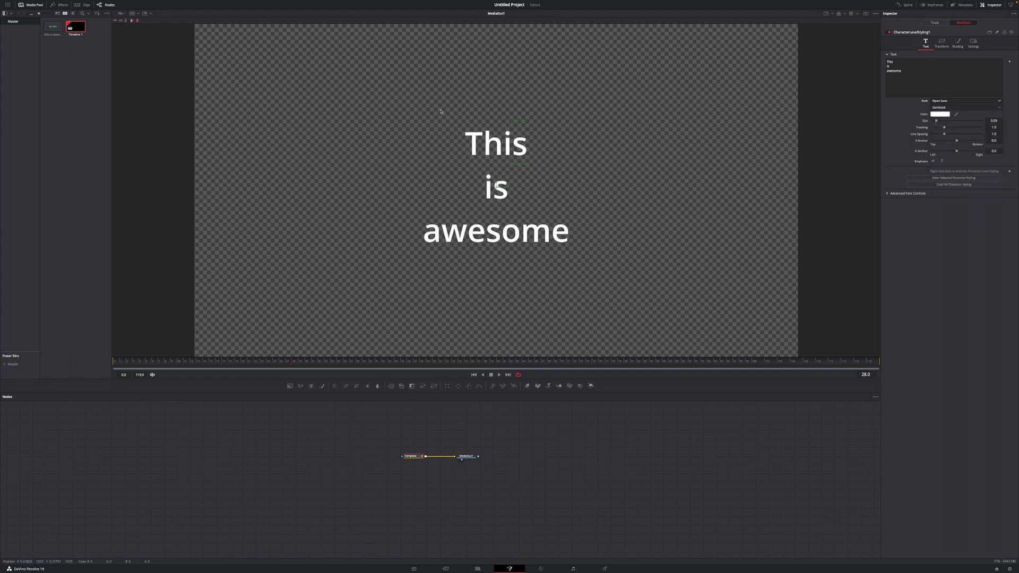
drag(441, 111, 554, 156)
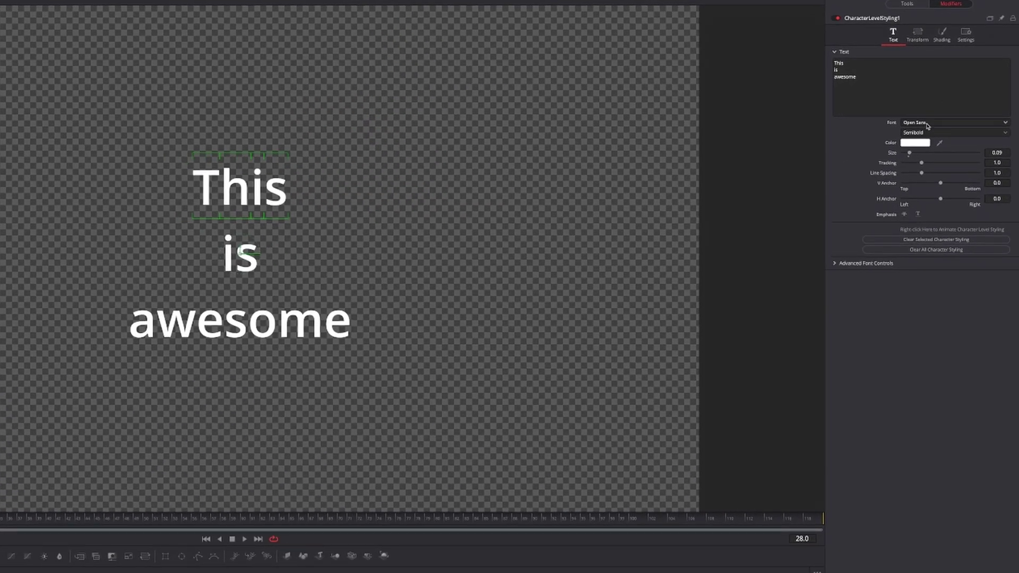
Set the word This to the Montserrat font in Black Italic weight
click(927, 125)
text(mont)
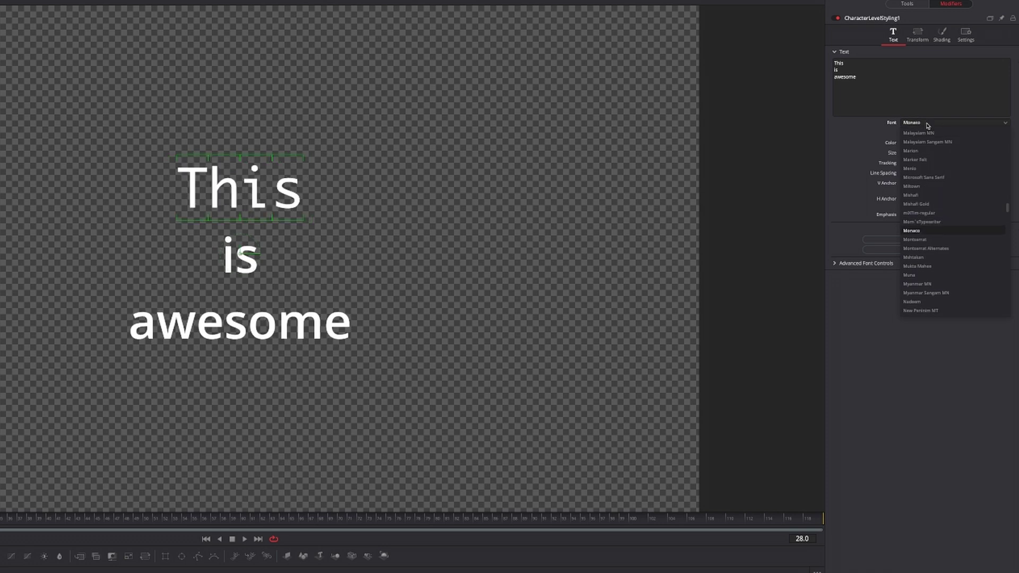
key(Return)
click(928, 132)
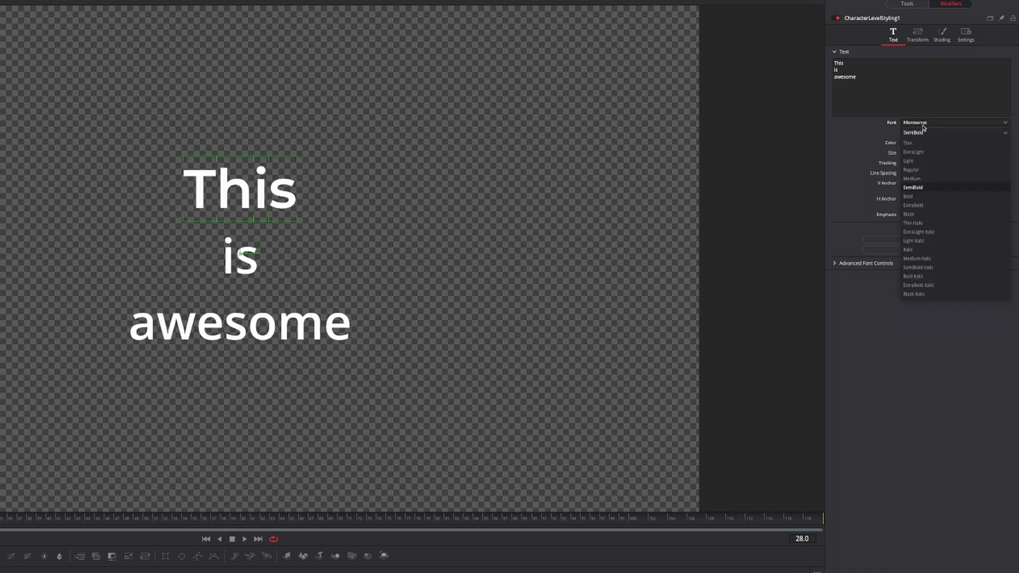
click(920, 299)
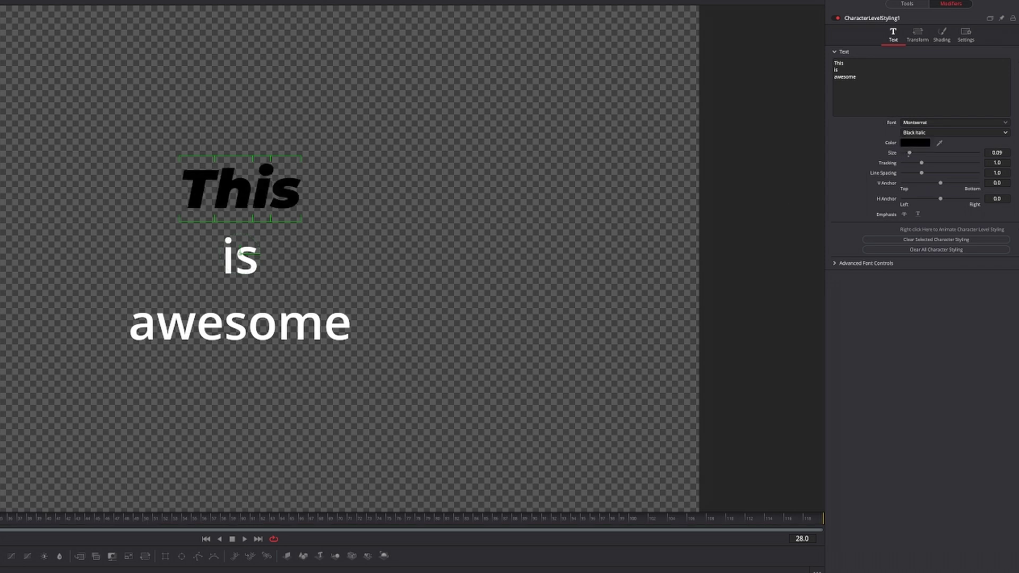
Give This size 0.145 and widen its tracking to about 1.107
click(996, 153)
text(0.145)
key(Return)
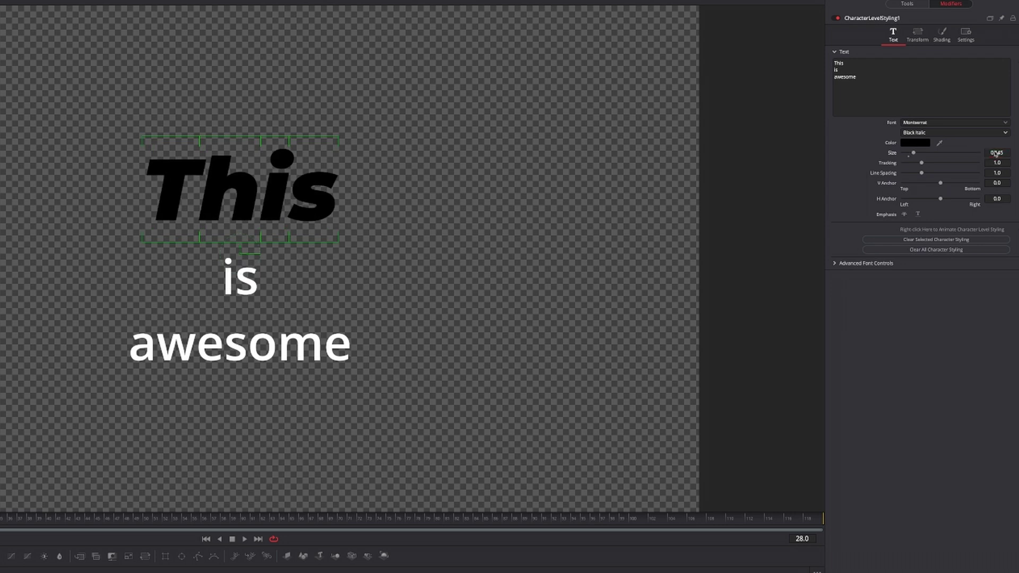
drag(989, 162, 997, 163)
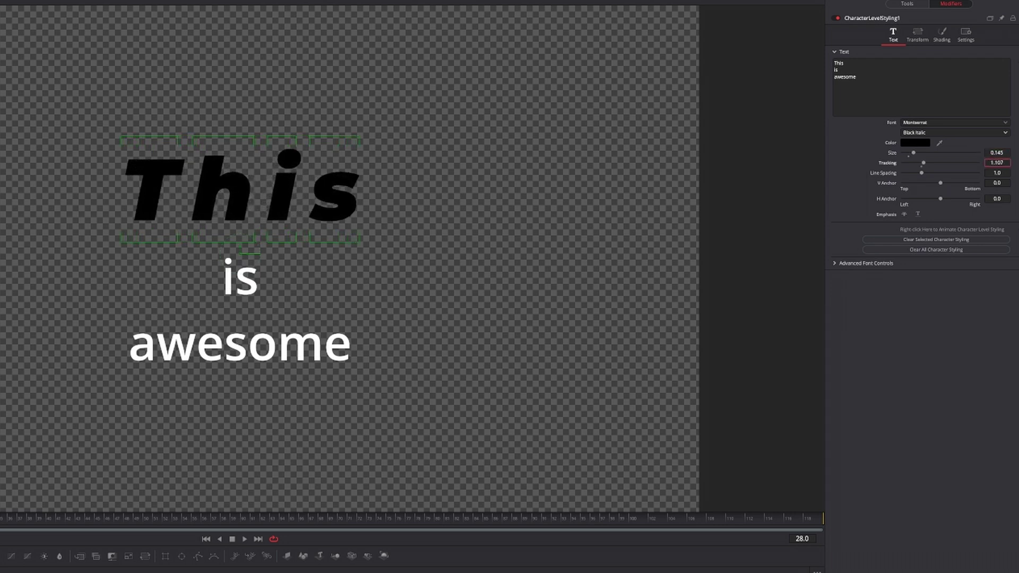
Make shading element 1 of This an Outline appearance with thickness about 0.0241
click(941, 39)
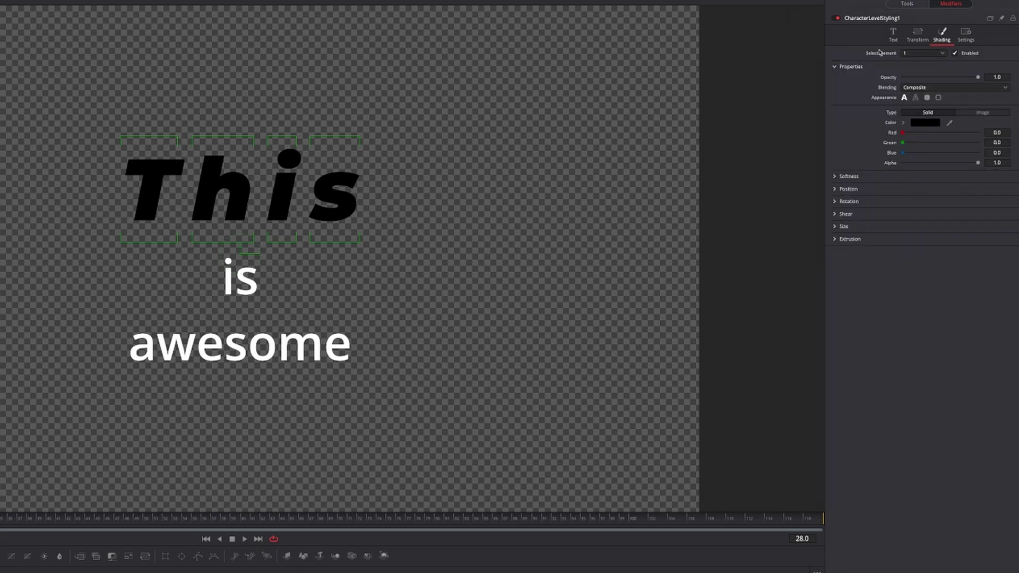
click(913, 53)
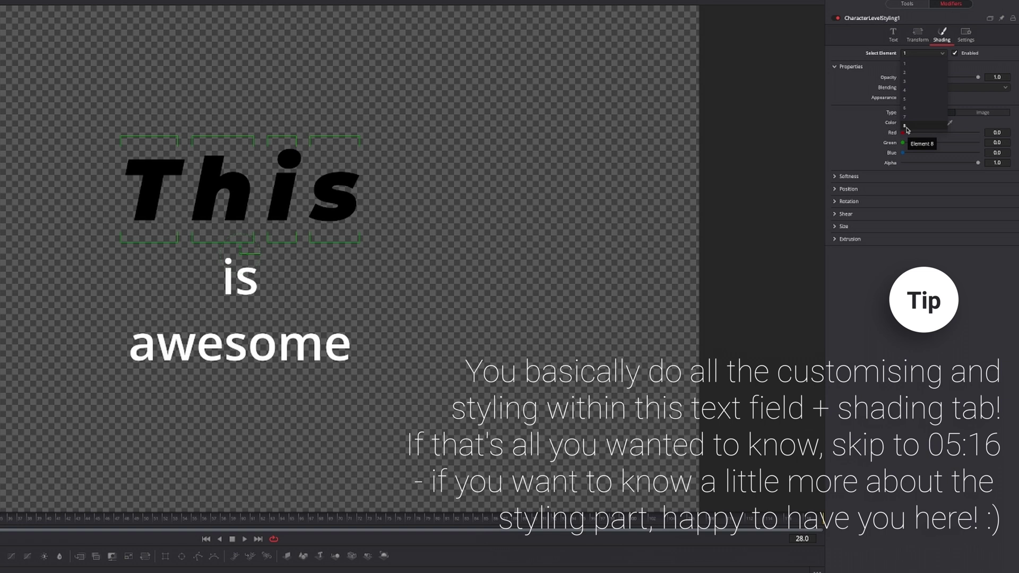
click(904, 63)
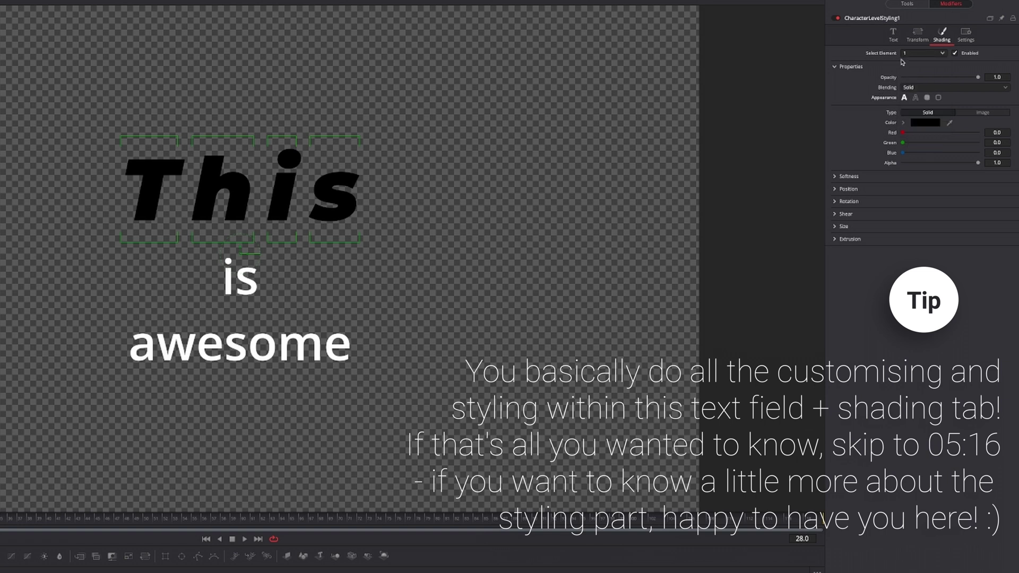
click(915, 98)
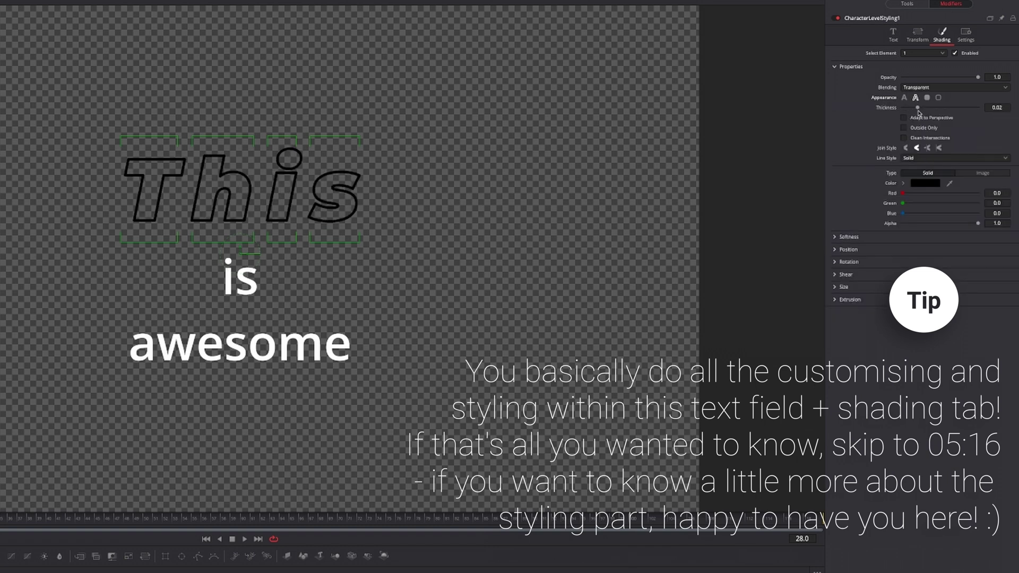
drag(918, 107, 919, 109)
Give This a line-level Border Fill box on element 2, turned cyan with Red at 0
click(912, 60)
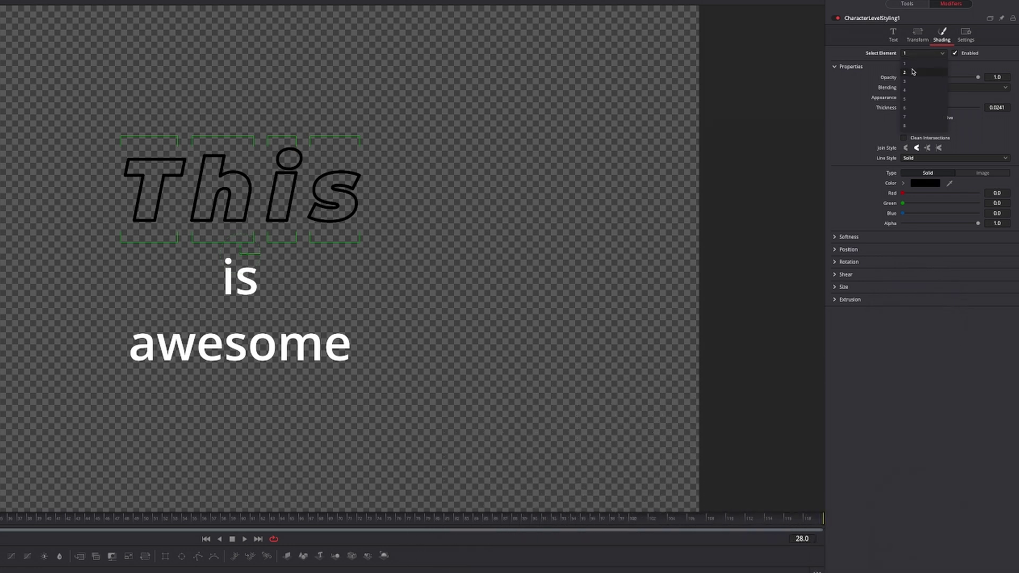
click(912, 72)
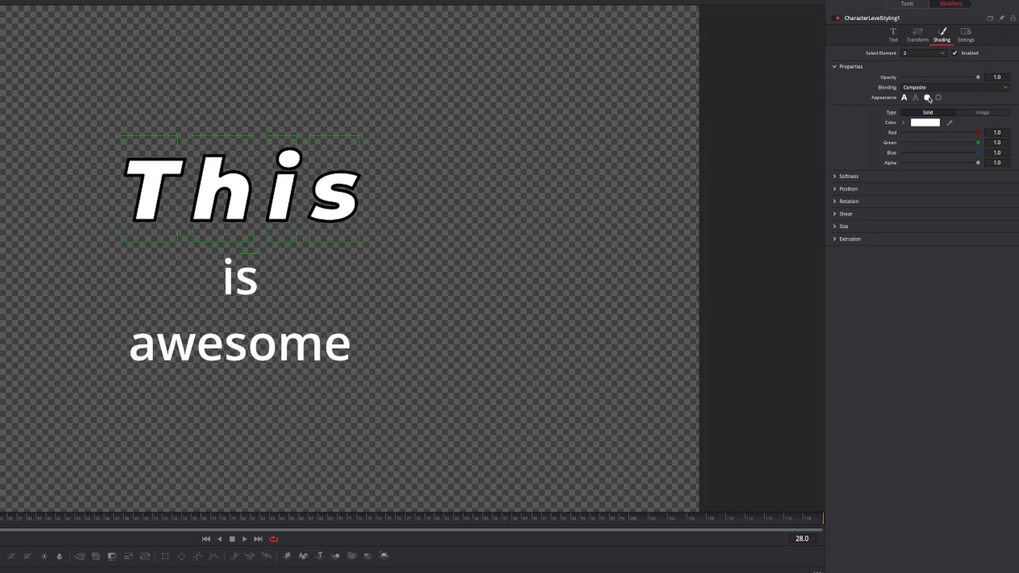
click(928, 97)
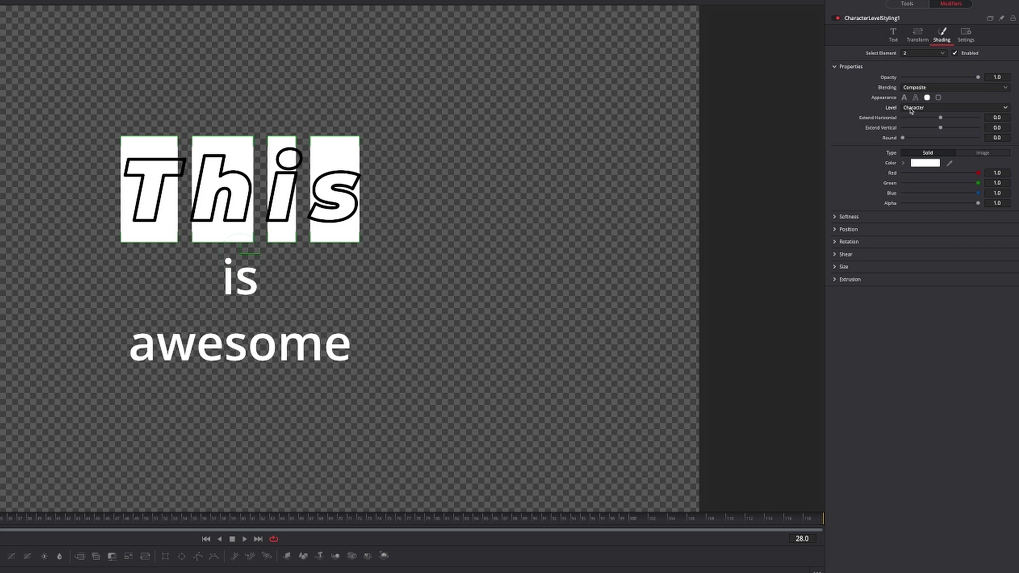
click(911, 108)
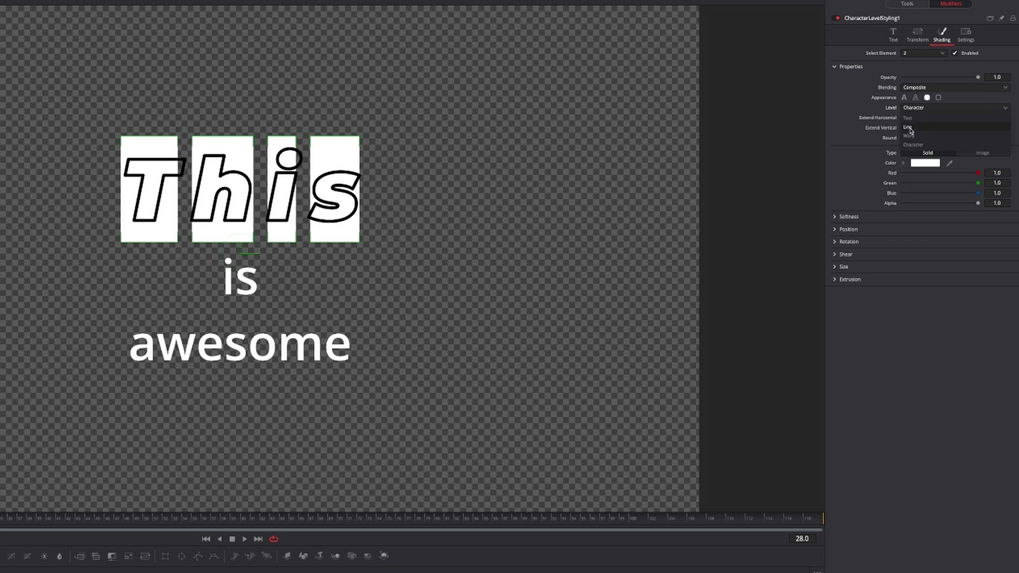
click(910, 129)
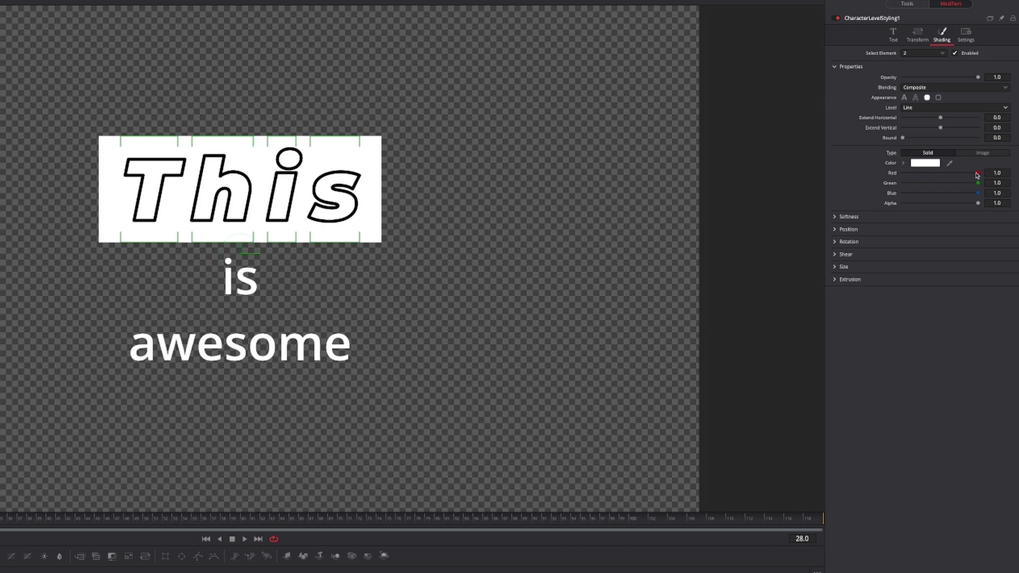
drag(978, 173, 894, 172)
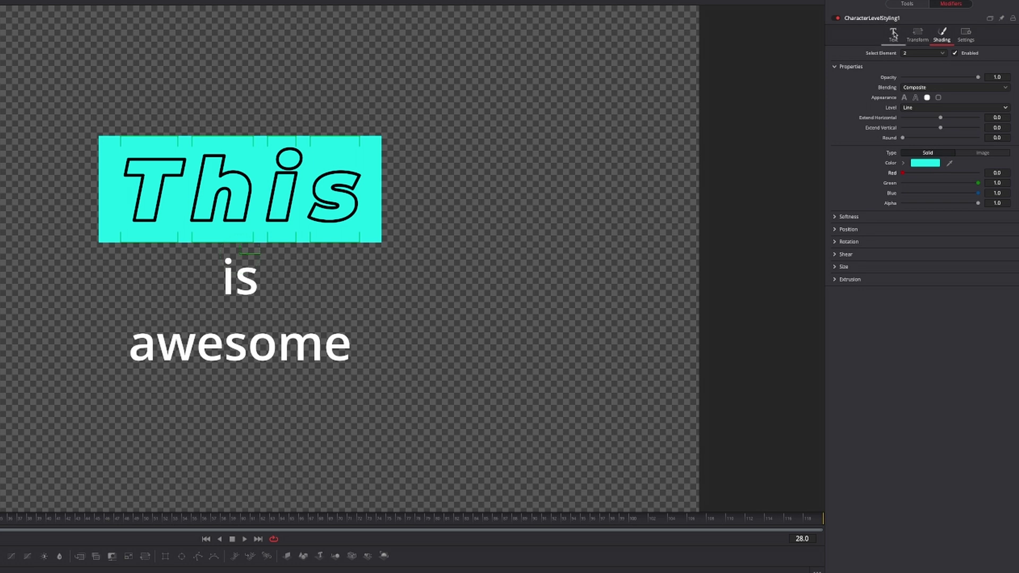
Select the word is and set it to Montserrat Thin
click(894, 34)
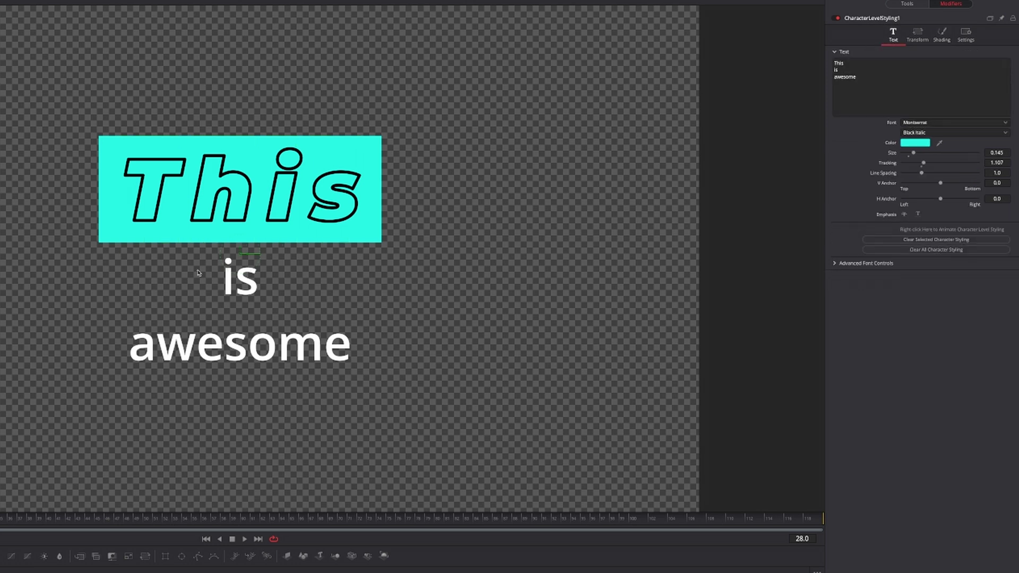
drag(260, 281, 277, 283)
click(929, 124)
text(mont)
key(Return)
click(931, 134)
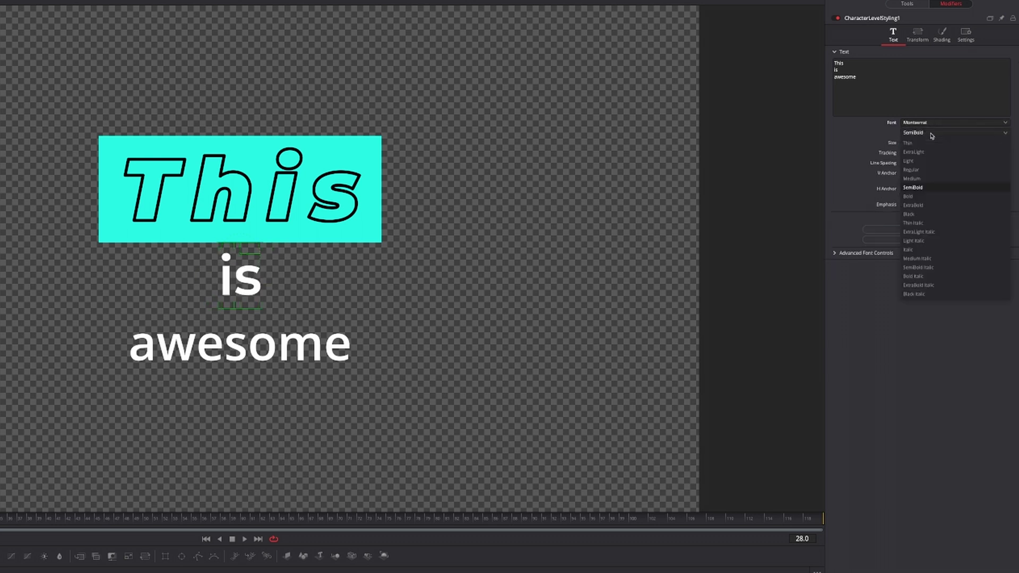
key(t)
click(931, 143)
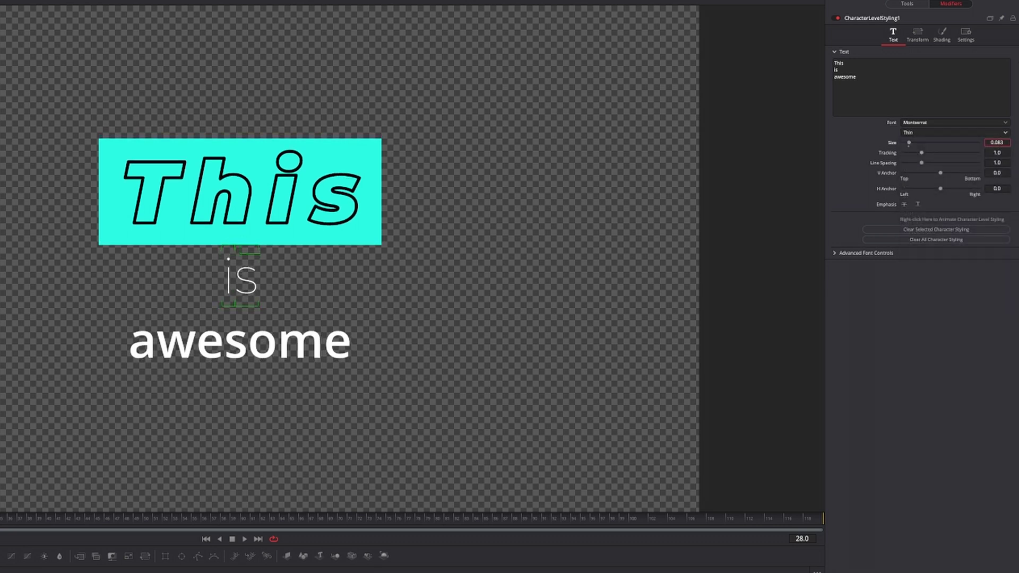
Give is a solid black fill on shading element 1
click(942, 34)
click(940, 55)
click(926, 68)
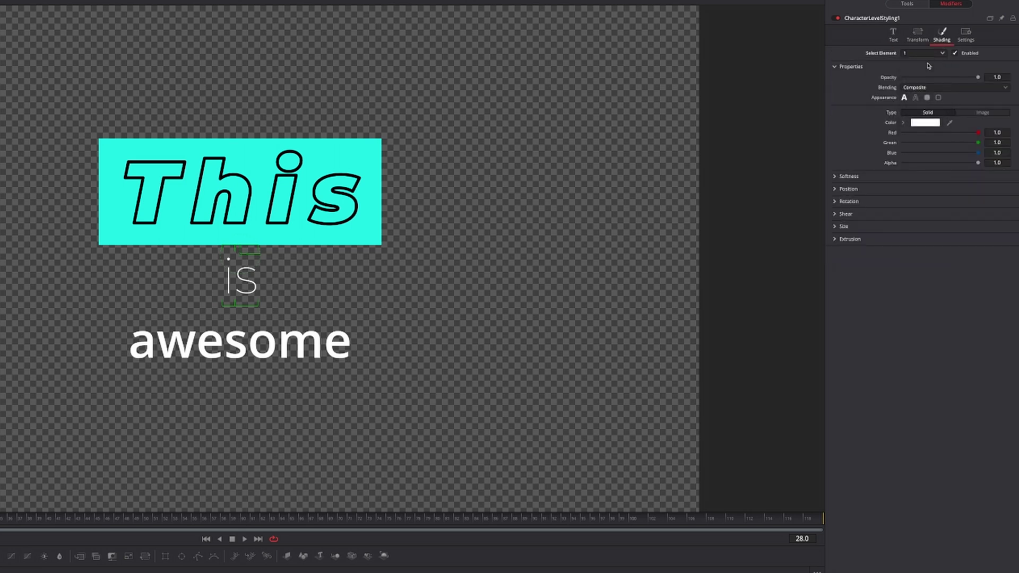
click(924, 113)
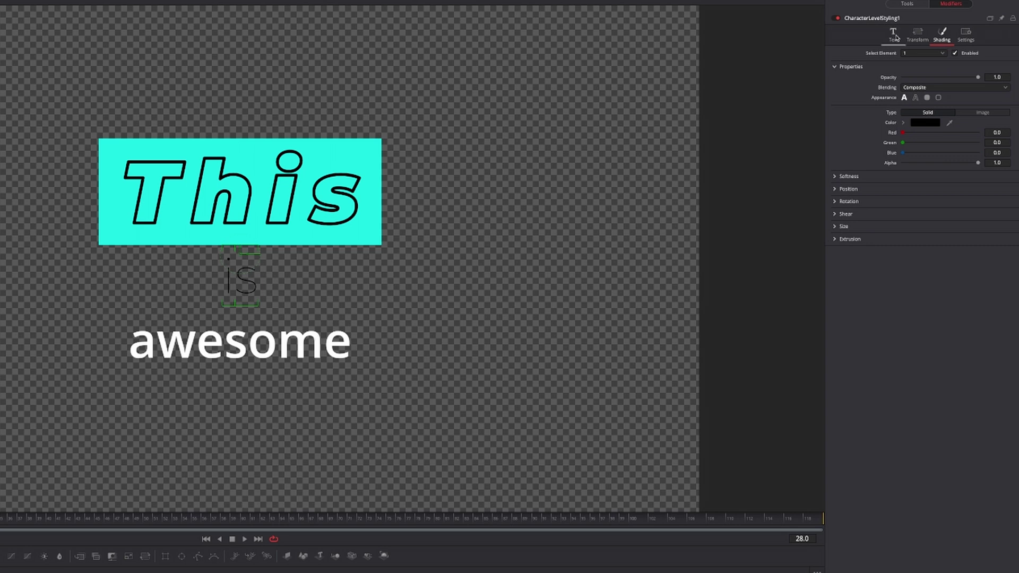
Select the word awesome and apply the Uni Sans Heavy CAPS font
click(894, 35)
drag(102, 342, 379, 341)
click(918, 125)
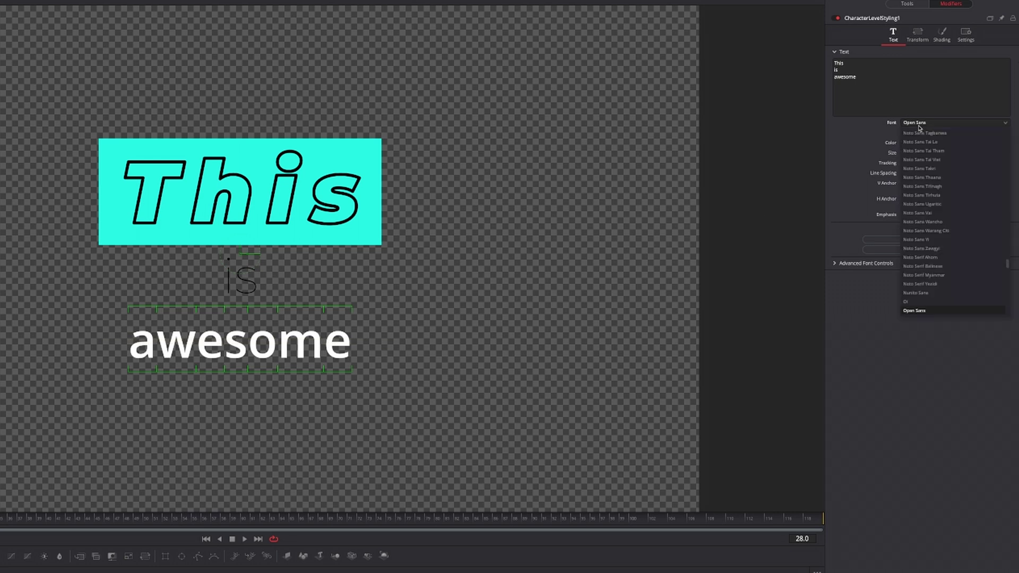
scroll(918, 128, up, 15)
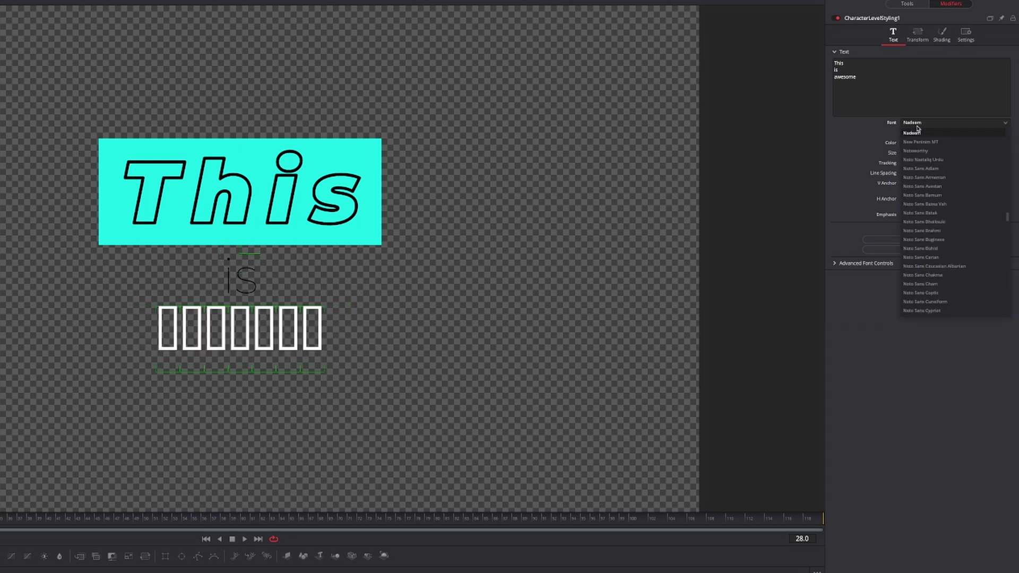
scroll(918, 128, down, 20)
click(917, 130)
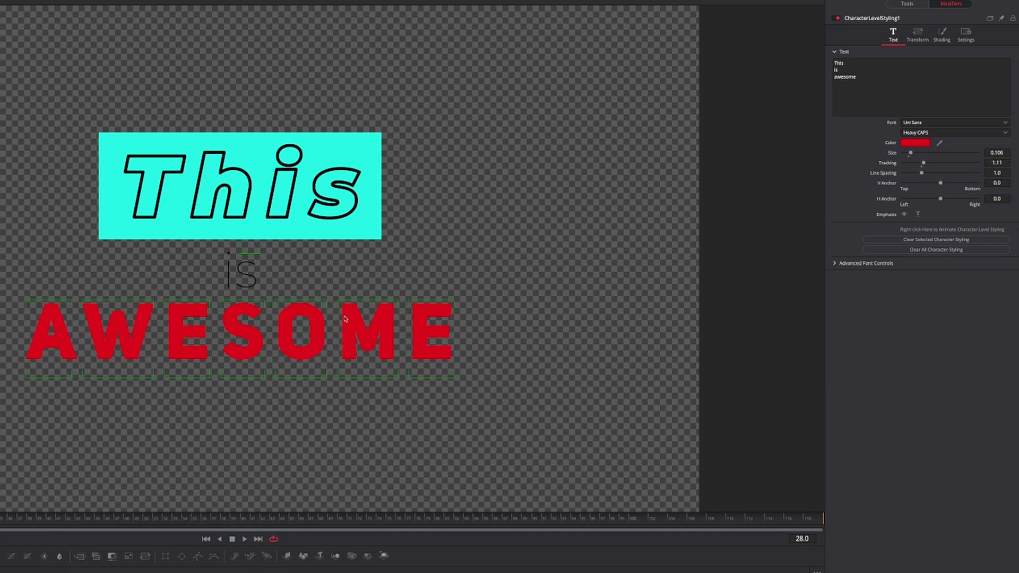
click(940, 37)
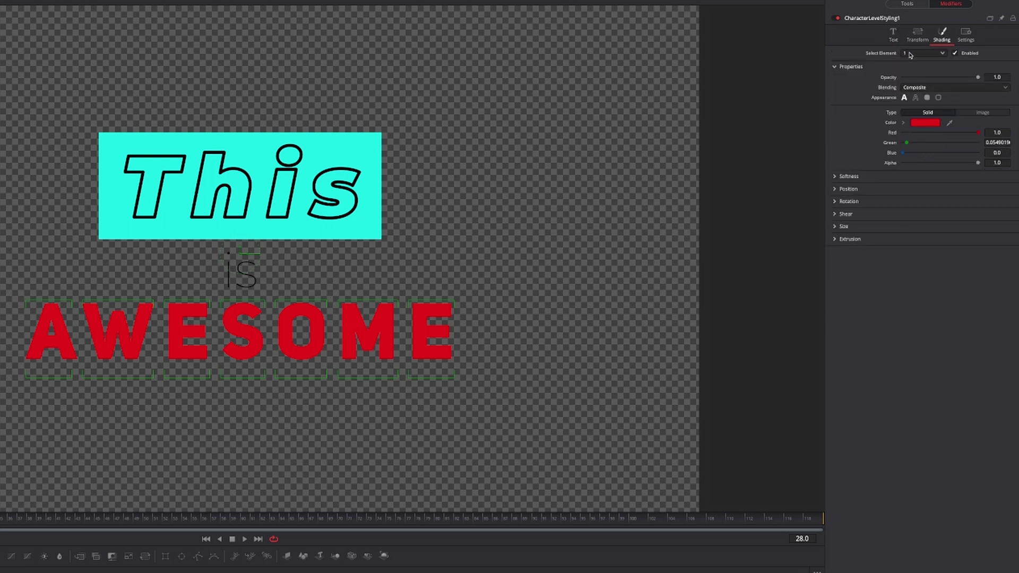
Shear AWESOME to -0.288, rotate it on Z as a whole word, then return to the Edit page
click(847, 215)
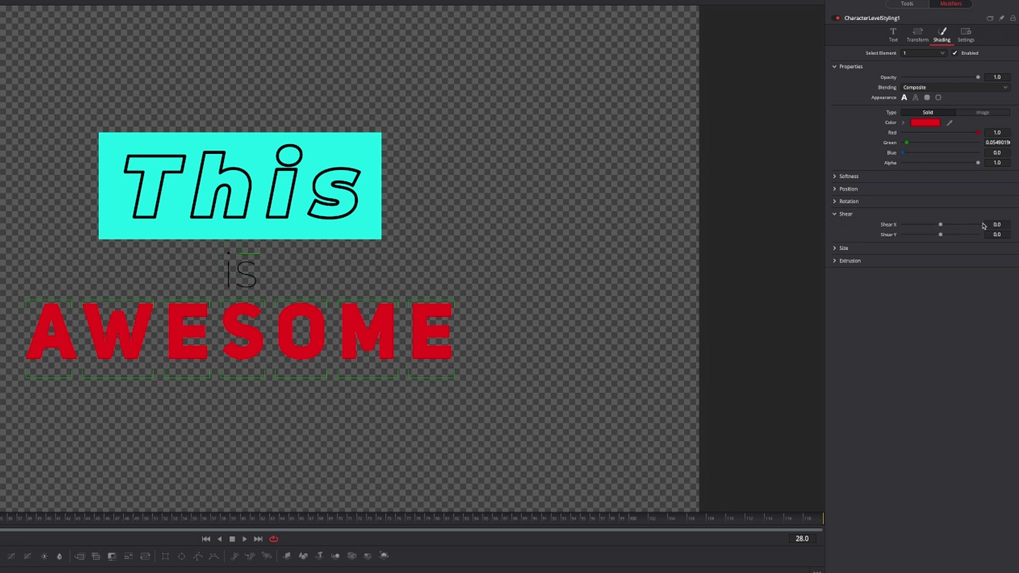
drag(985, 225, 896, 105)
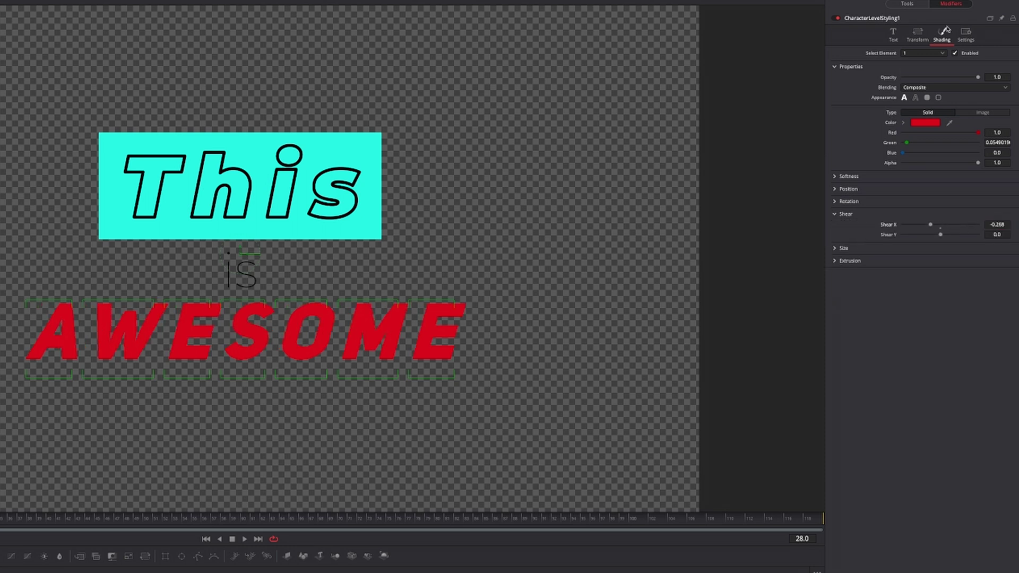
click(921, 39)
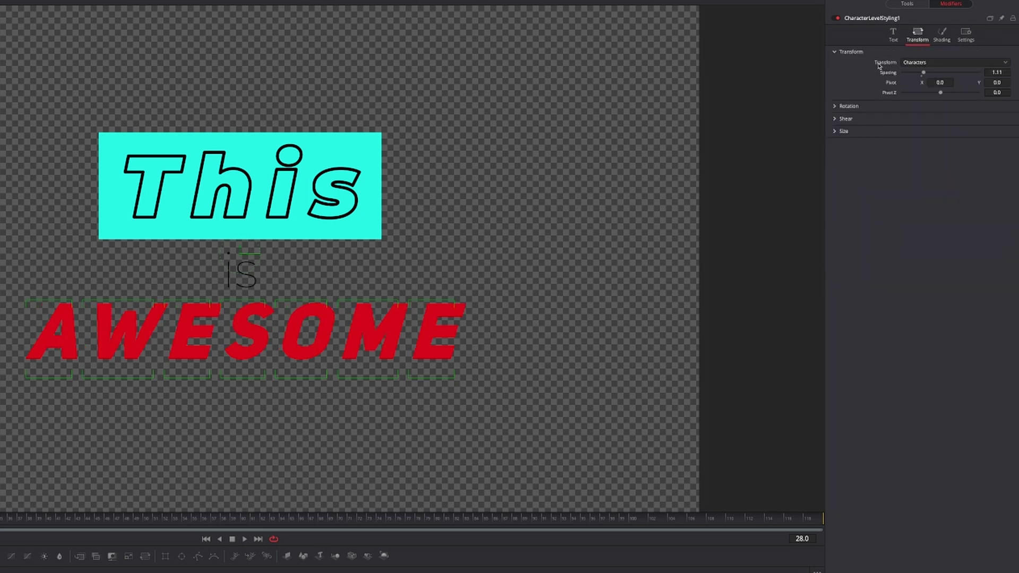
click(909, 63)
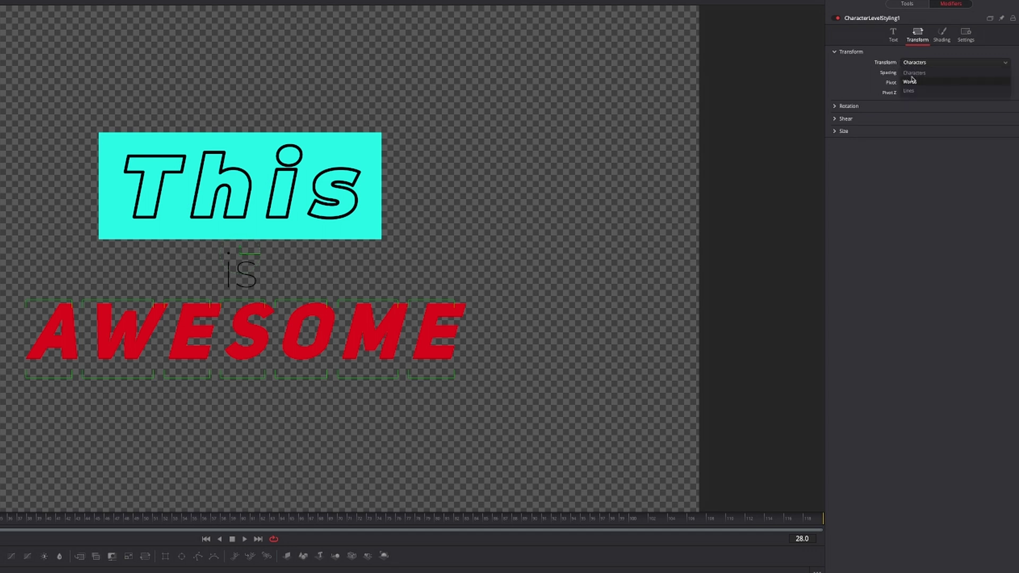
click(910, 82)
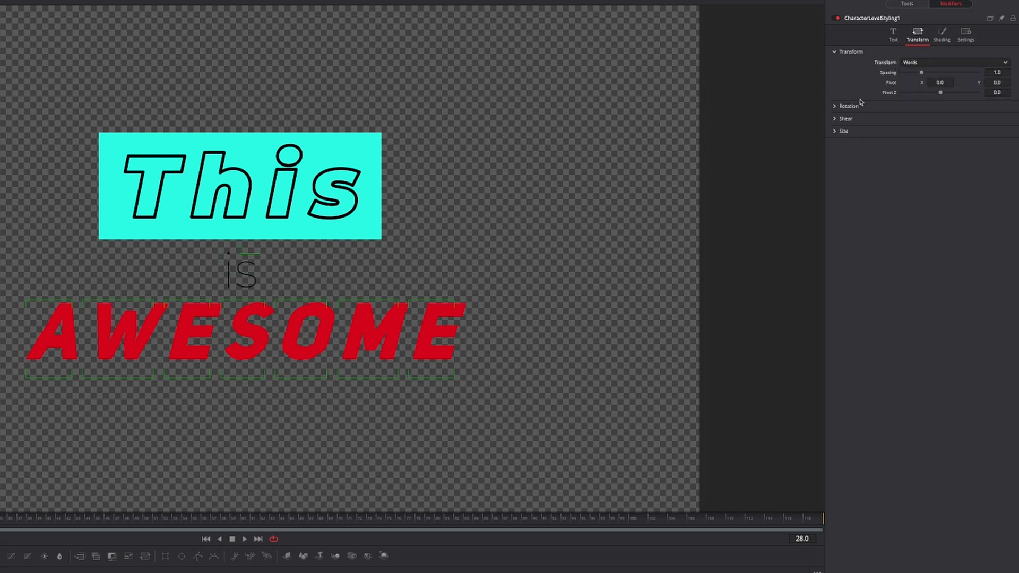
click(835, 107)
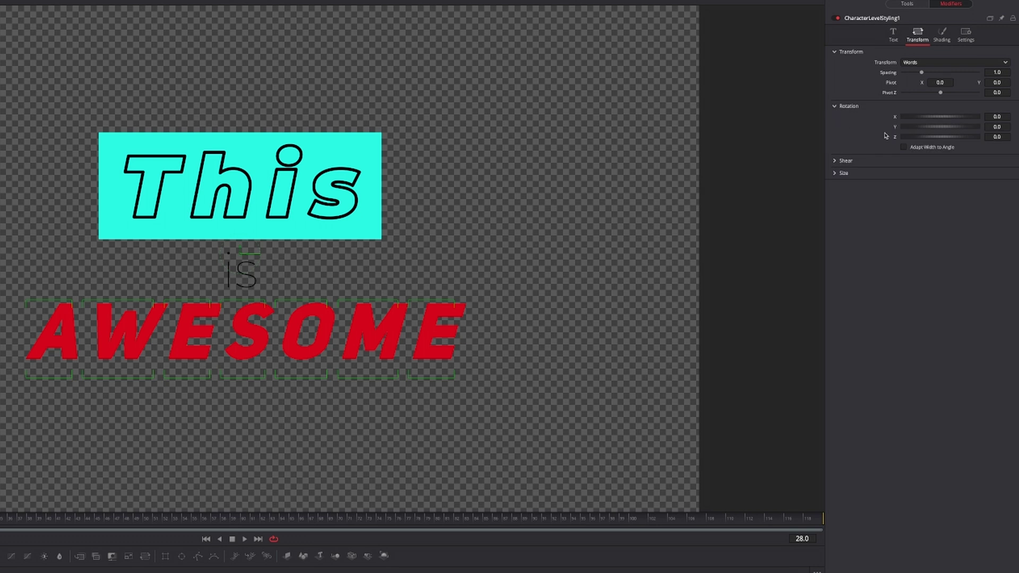
drag(907, 140, 908, 139)
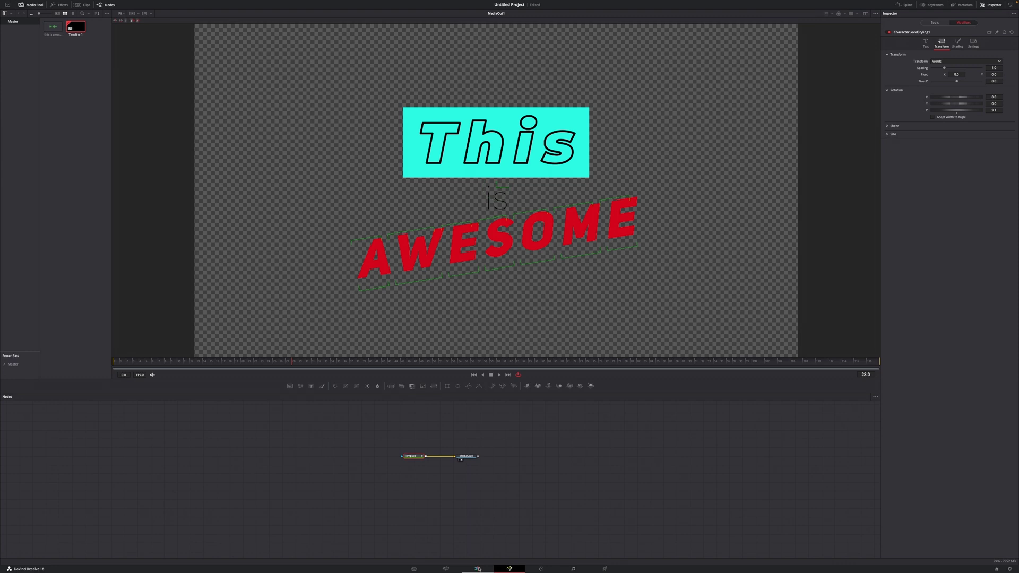
click(477, 568)
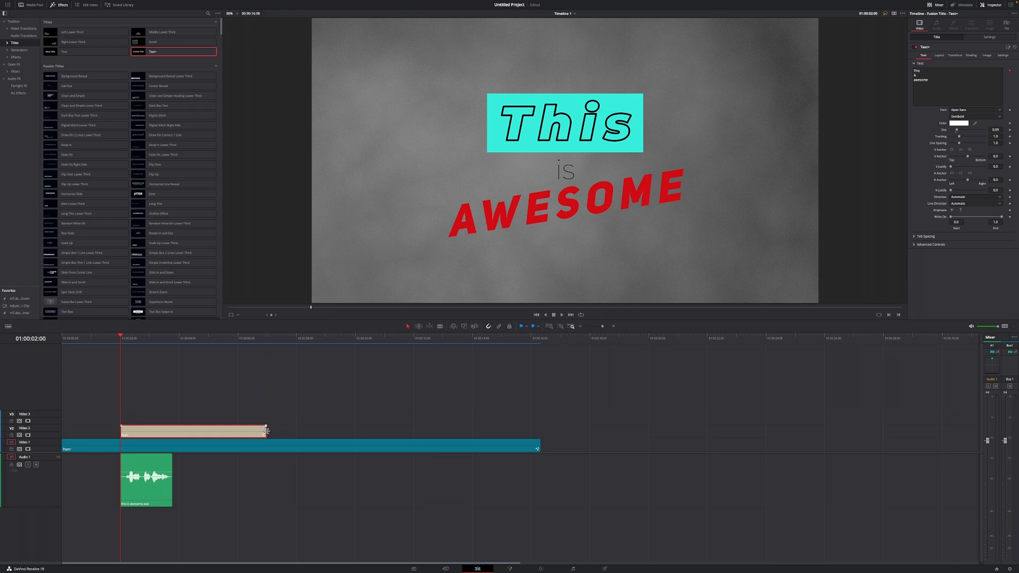
Shorten the Text+ title clip and place two back-to-back copies after it on Video 2
drag(268, 433, 136, 433)
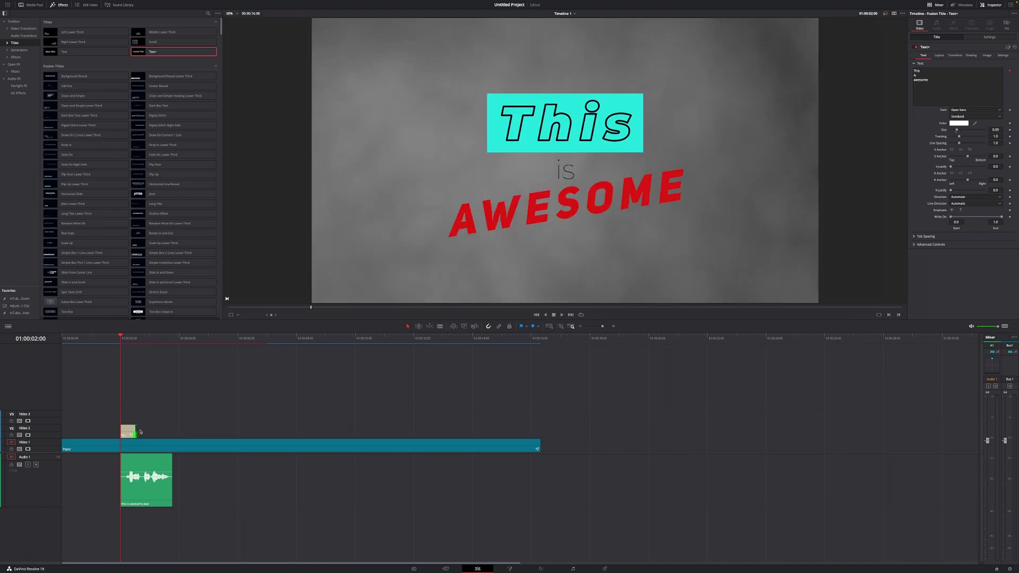
click(126, 435)
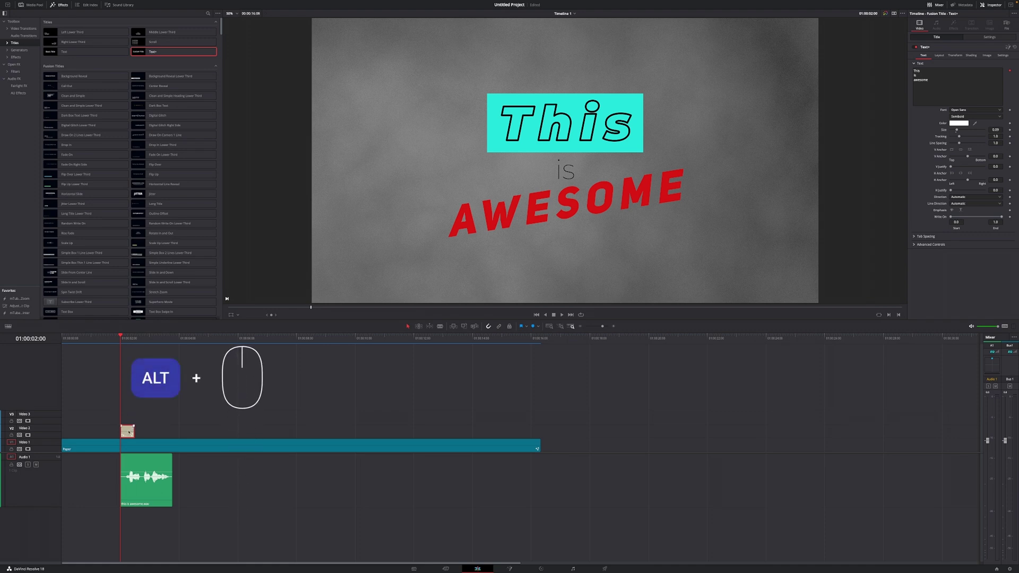
alt+click(129, 431)
drag(129, 431, 145, 431)
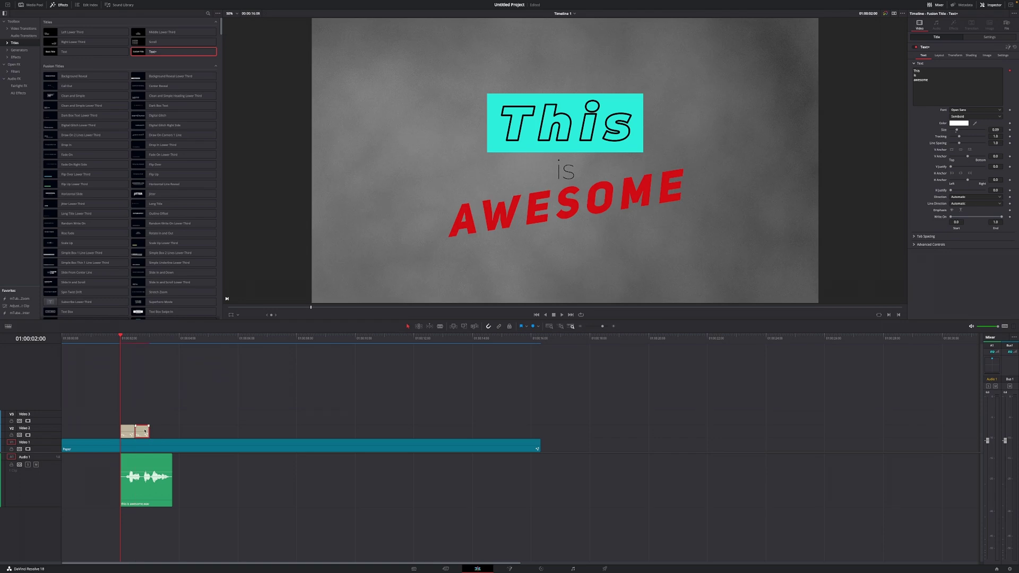
mouse_move(144, 430)
mouse_down()
mouse_move(170, 428)
mouse_move(159, 431)
mouse_up()
Play the titles along with the voice, then select the first title clip
click(211, 416)
key(space)
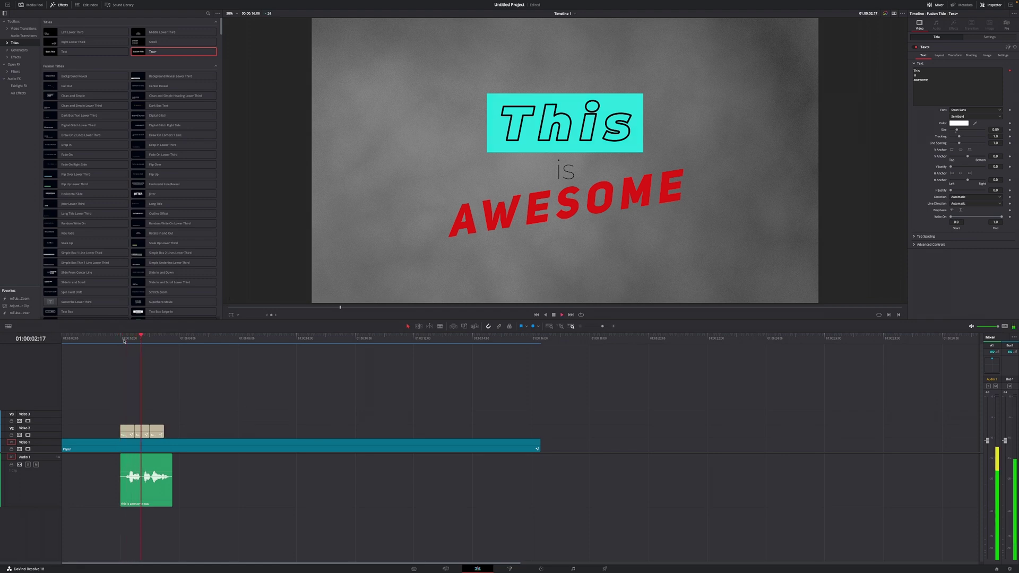
key(space)
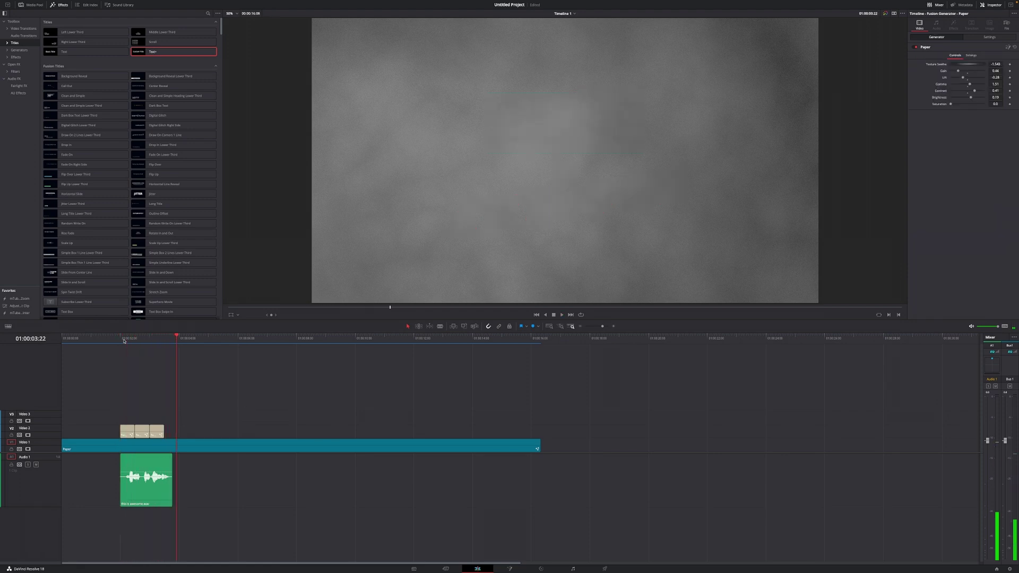
click(128, 338)
click(127, 435)
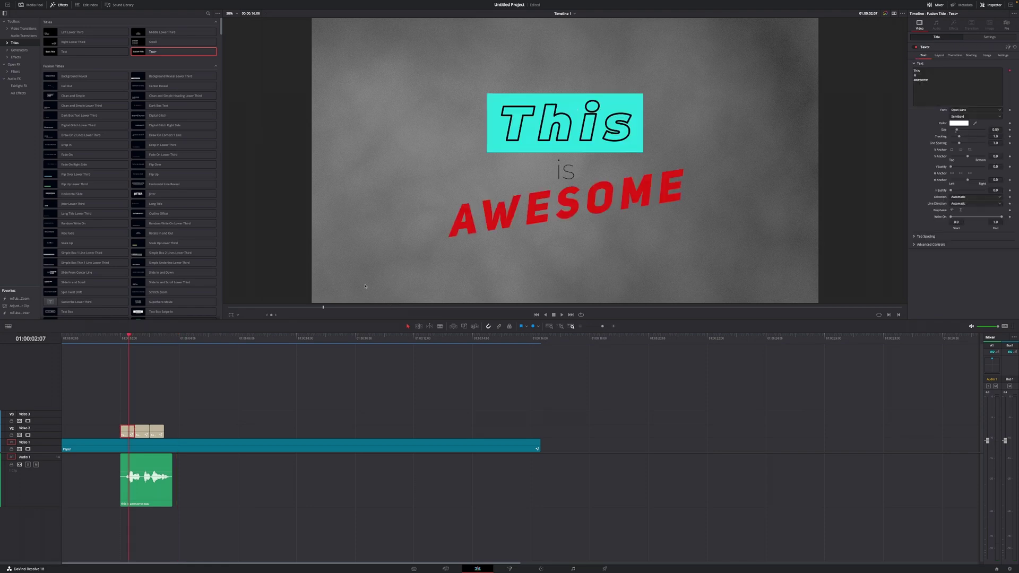
Delete 'is awesome' from the first title's text so only 'This' remains
click(149, 339)
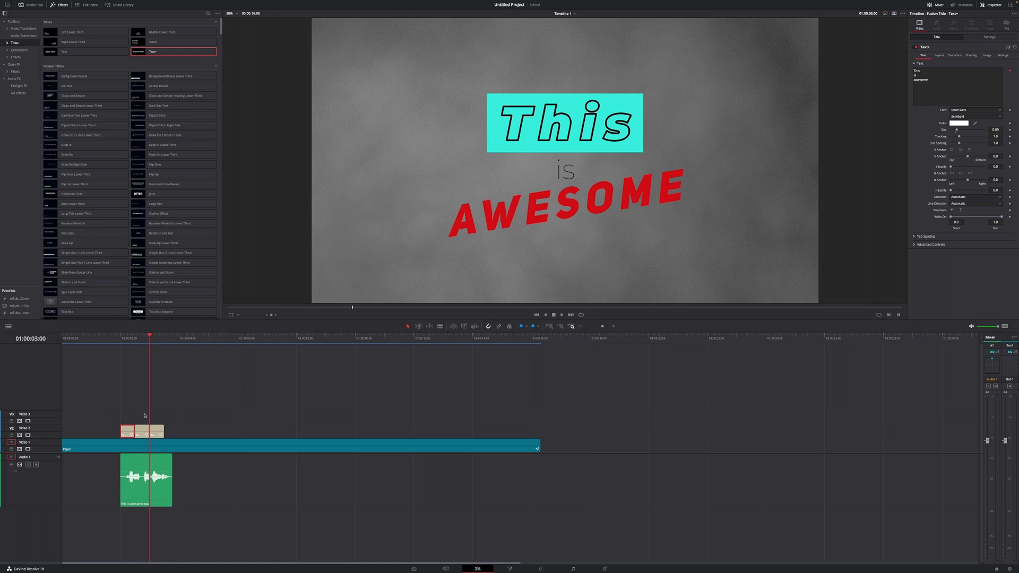
click(135, 339)
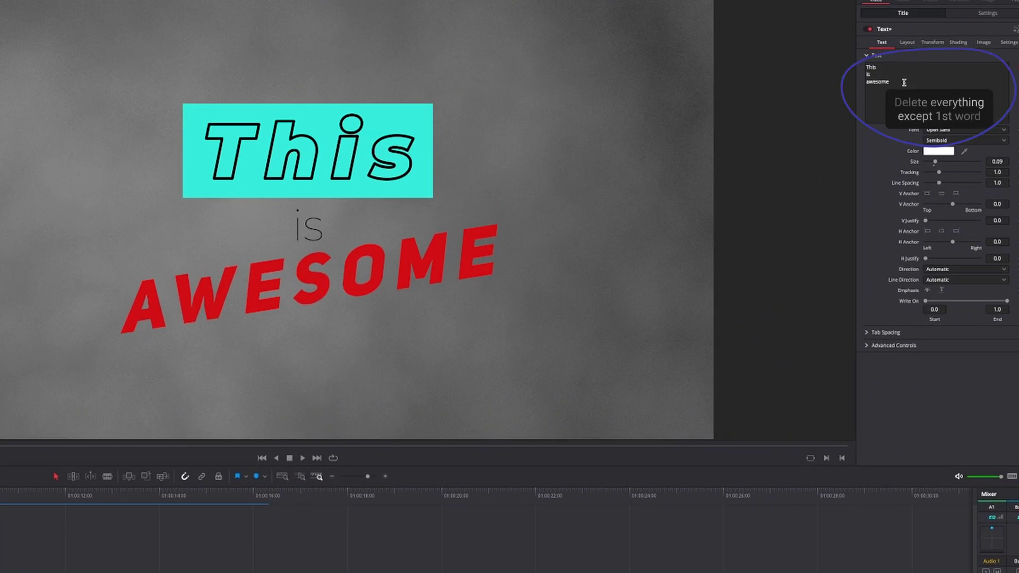
drag(903, 82, 876, 68)
key(BackSpace)
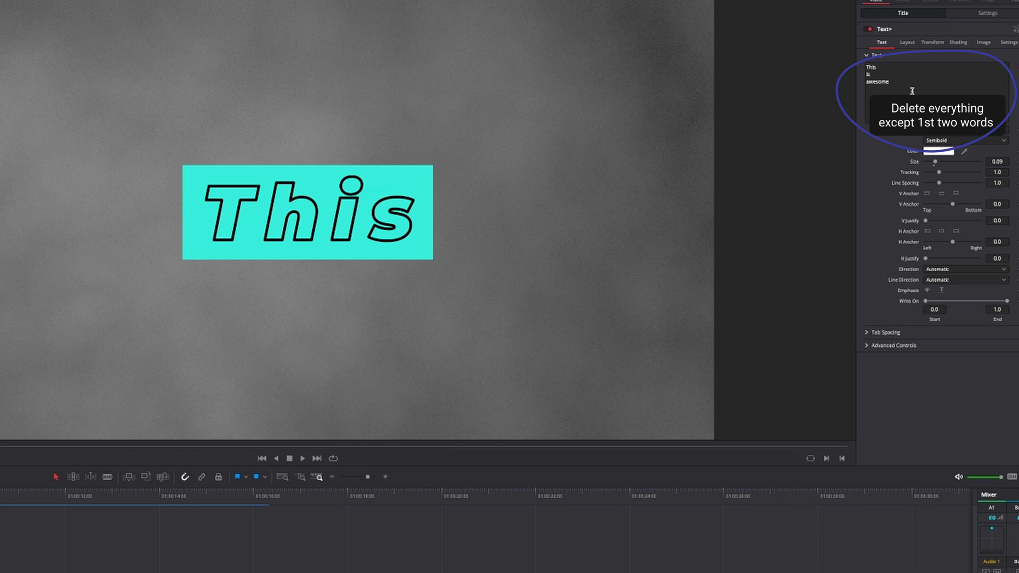
drag(899, 83, 861, 82)
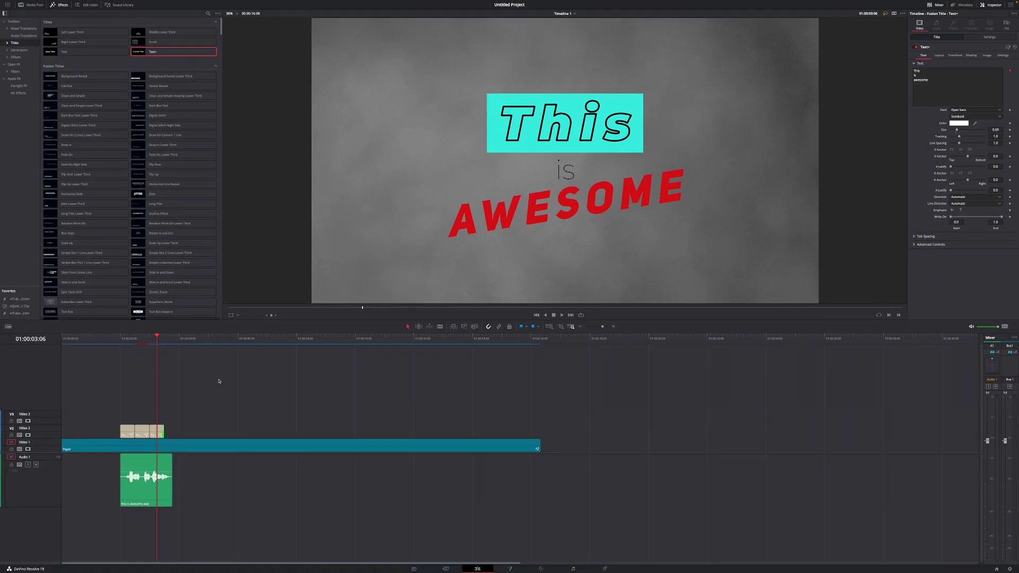
Preview the titles against the voice and shift all three title clips about 4 frames later
click(122, 339)
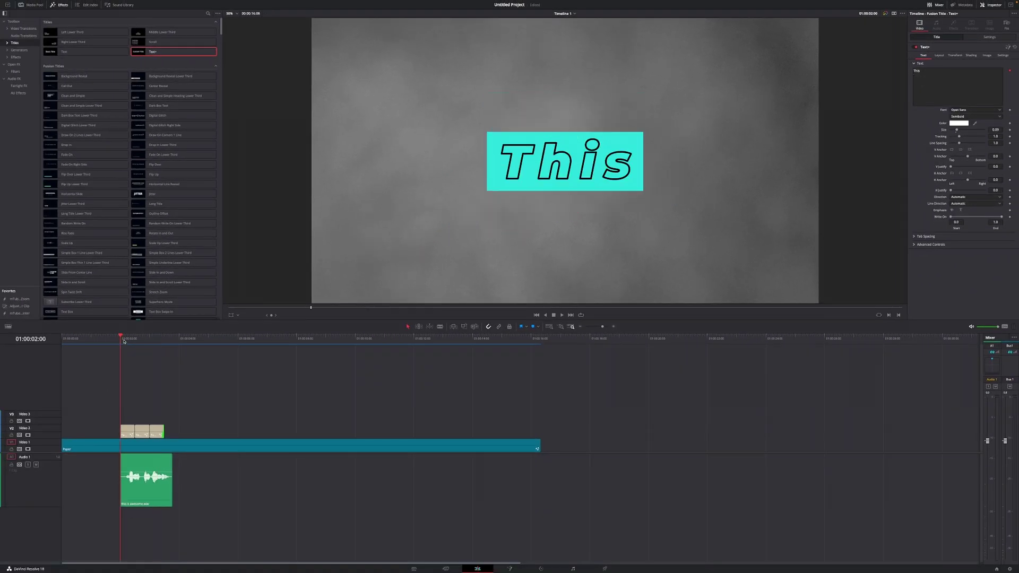
key(space)
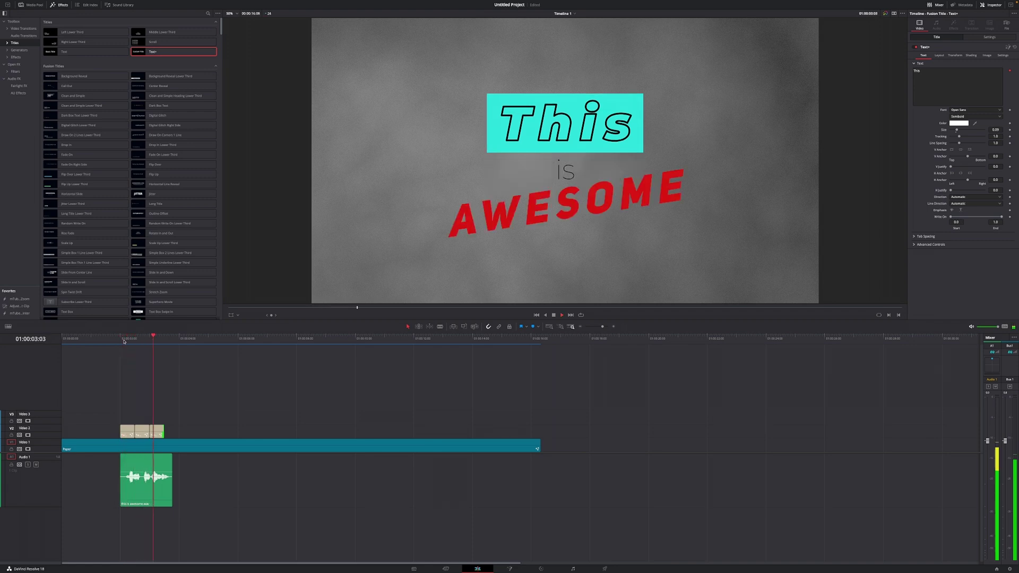
key(space)
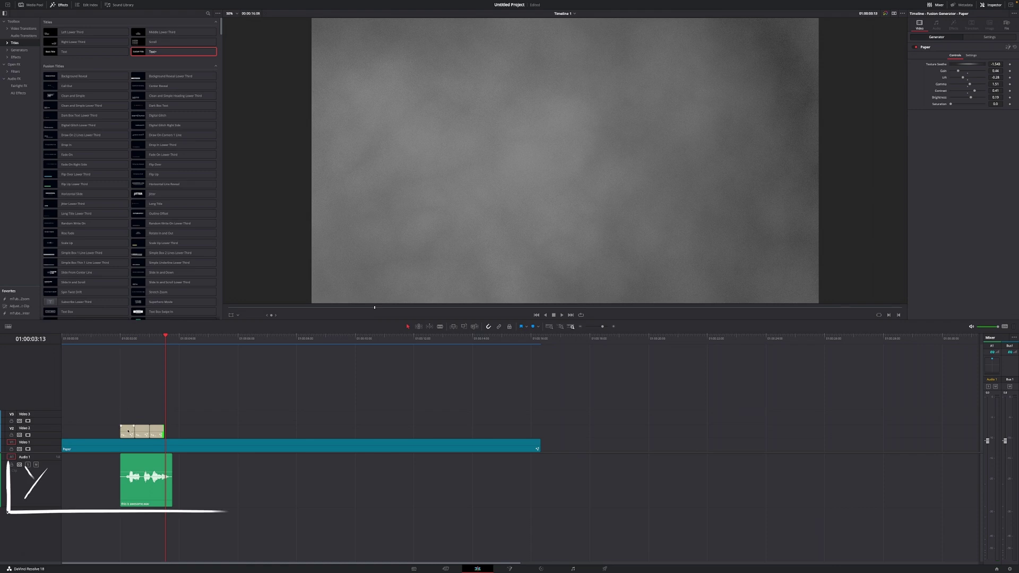
key(Up)
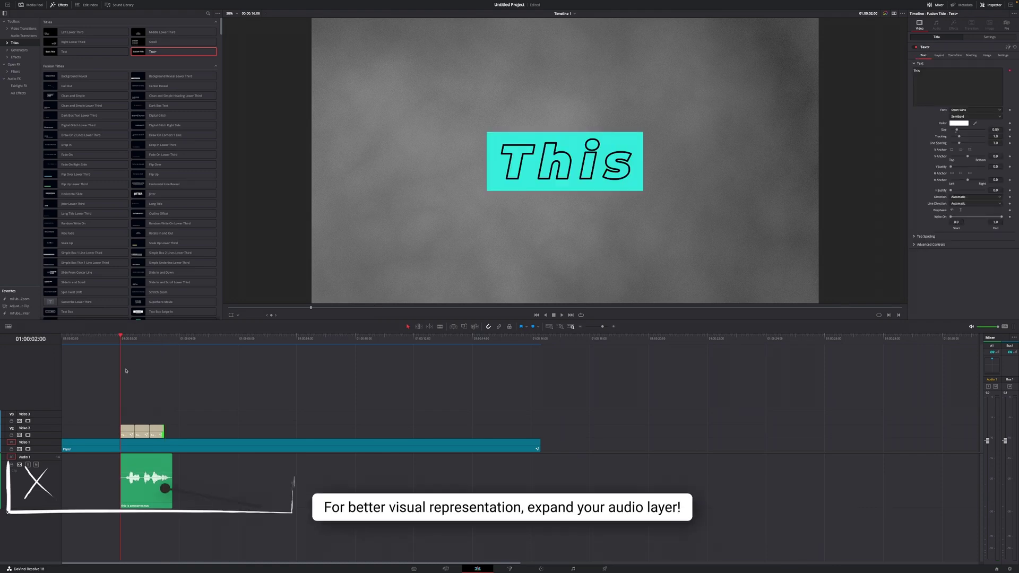
key(Right)
key(Right)
key(Right)
key(Right)
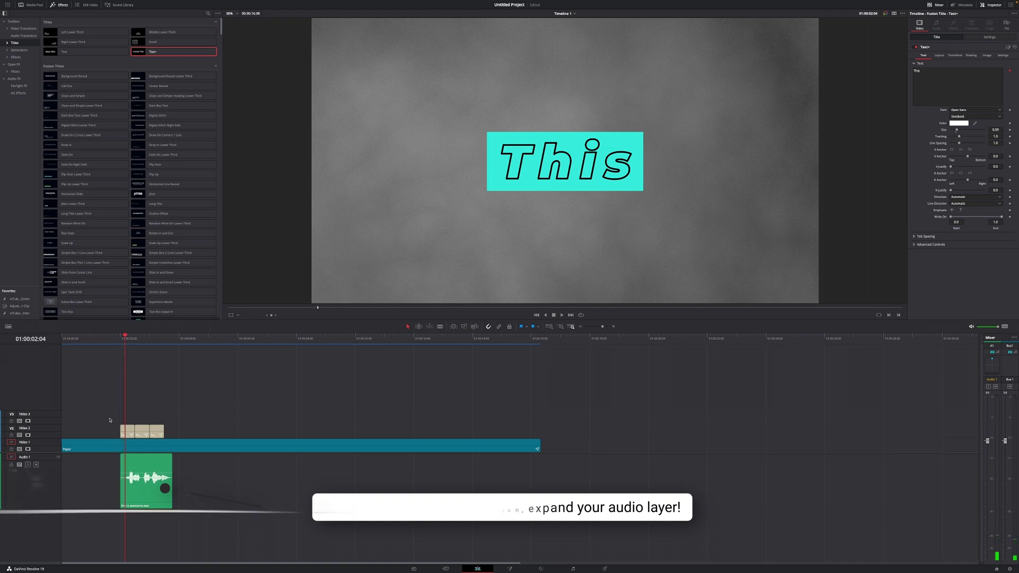
click(161, 429)
drag(161, 429, 162, 430)
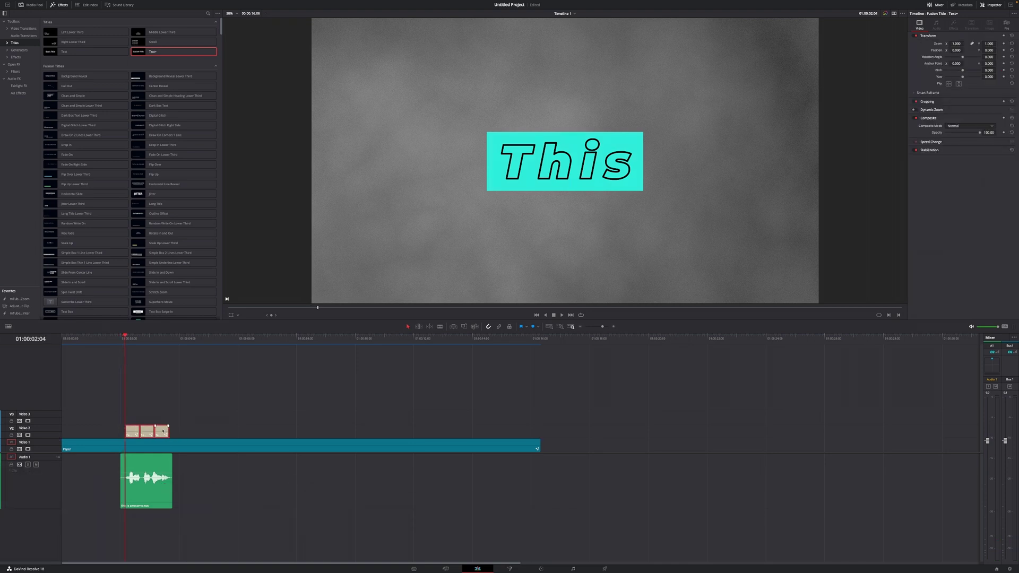
Trim the word clip boundaries to where 'is' and 'awesome' are spoken, then replay to check sync
click(143, 337)
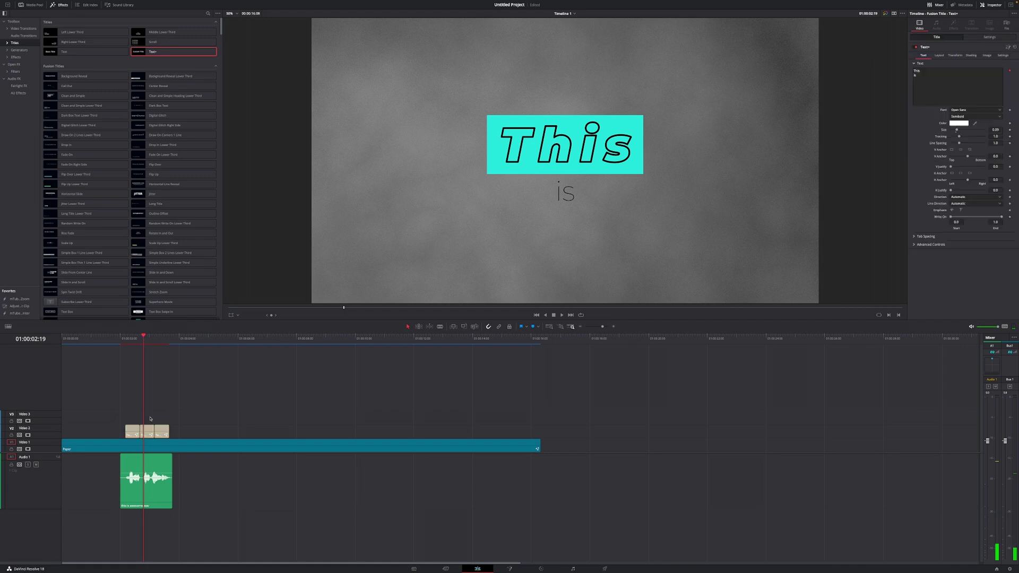
click(161, 431)
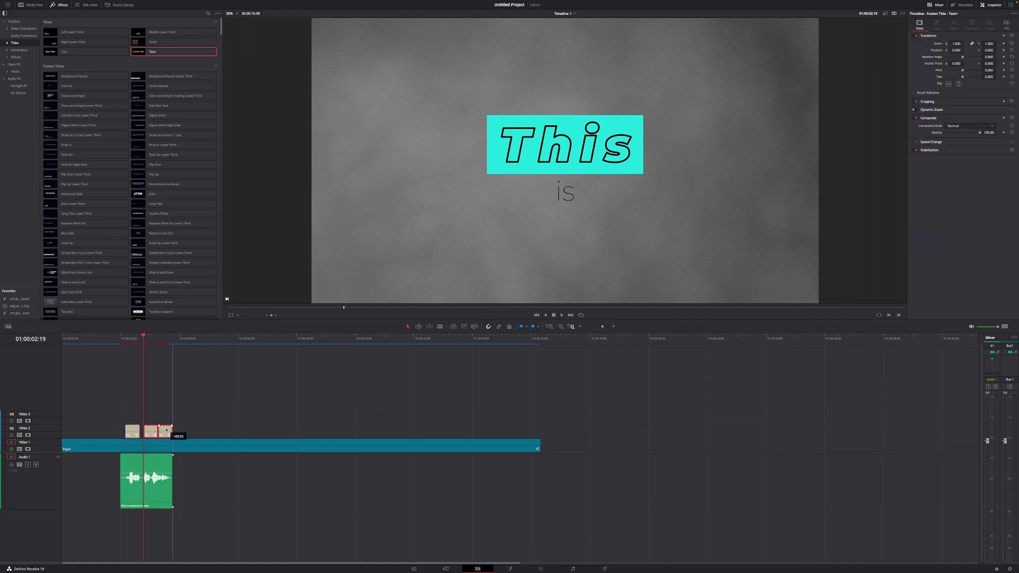
drag(136, 431, 142, 428)
click(152, 336)
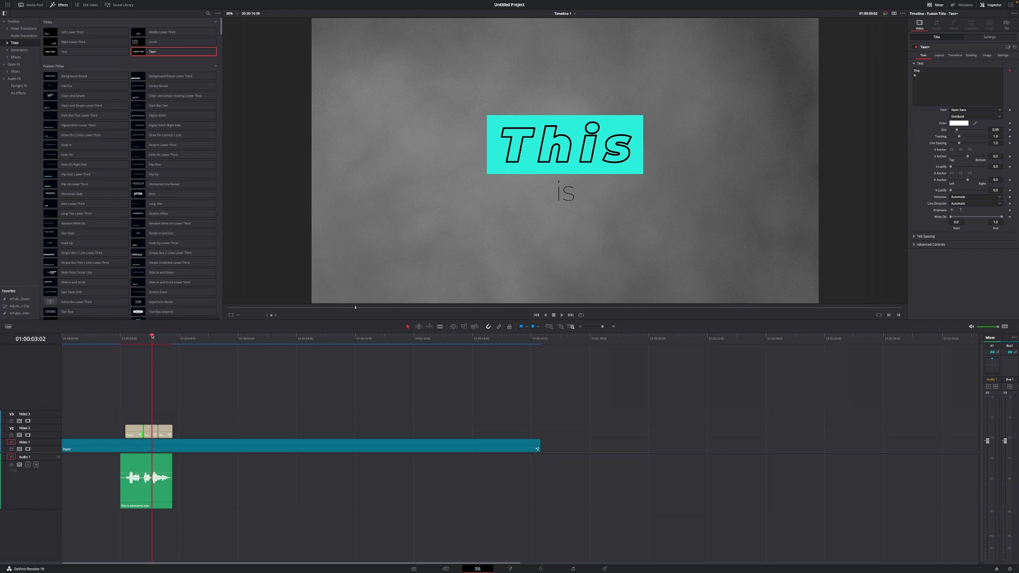
click(151, 337)
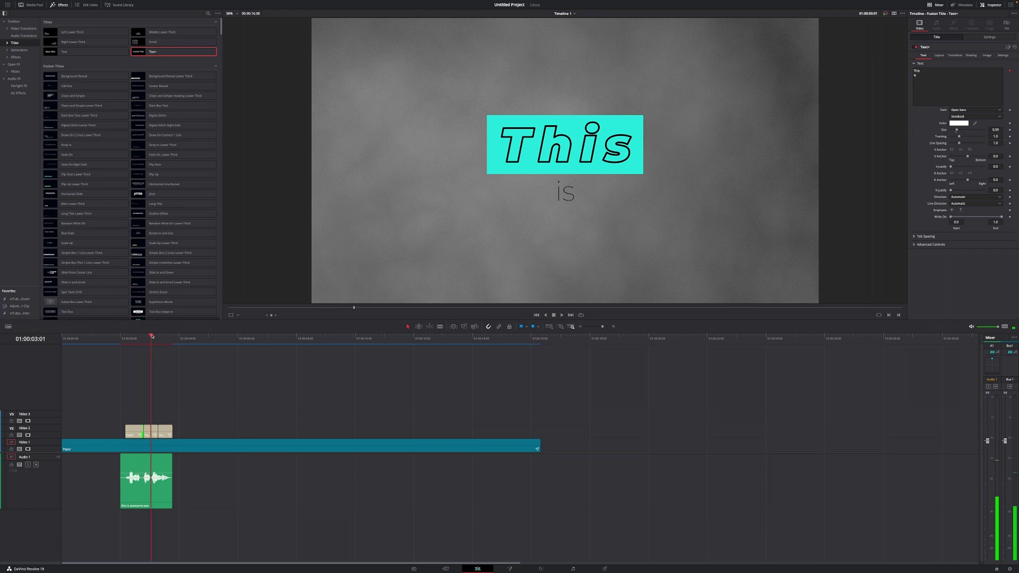
drag(159, 431, 152, 429)
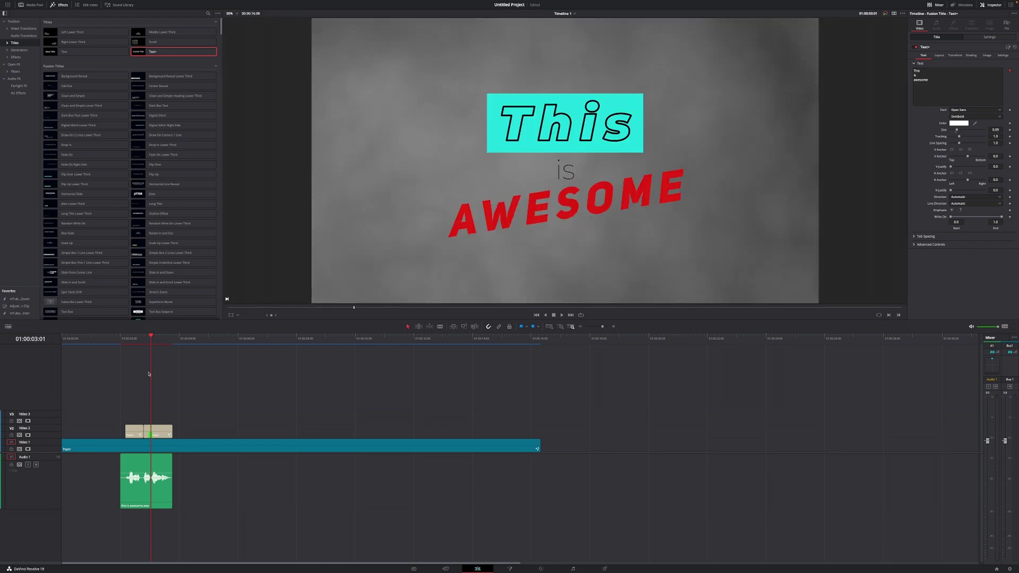
drag(122, 336, 115, 338)
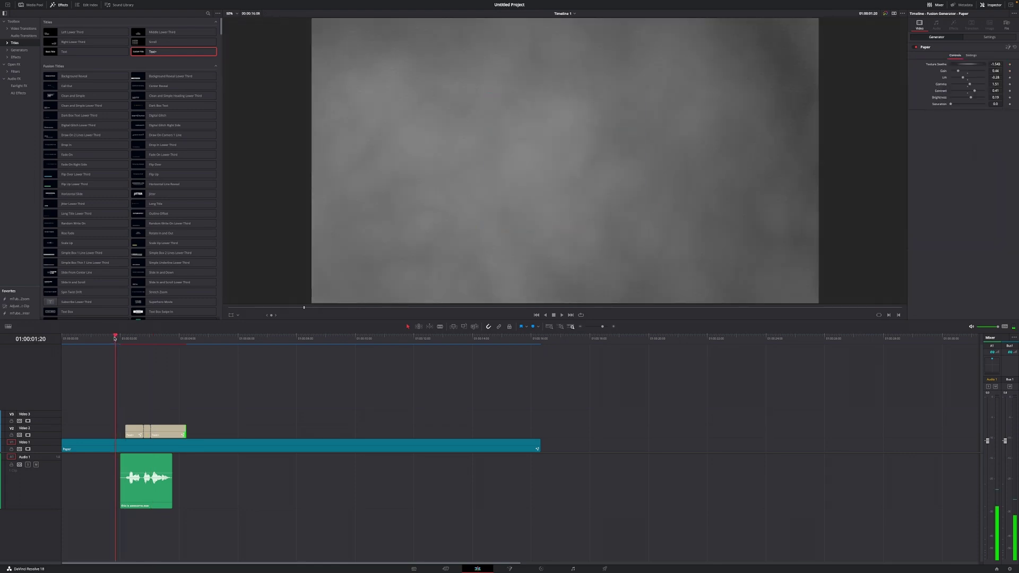
key(space)
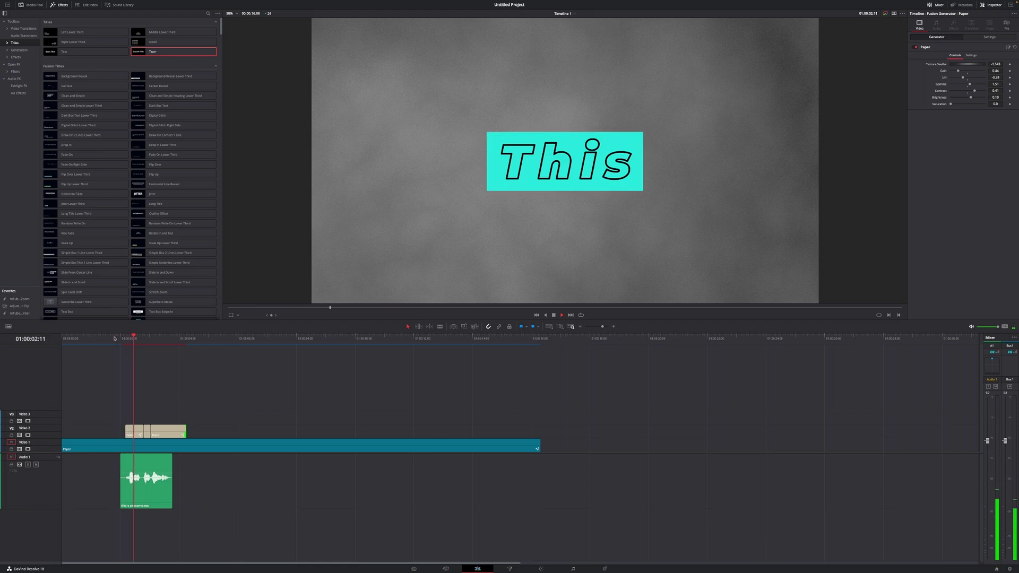
click(126, 338)
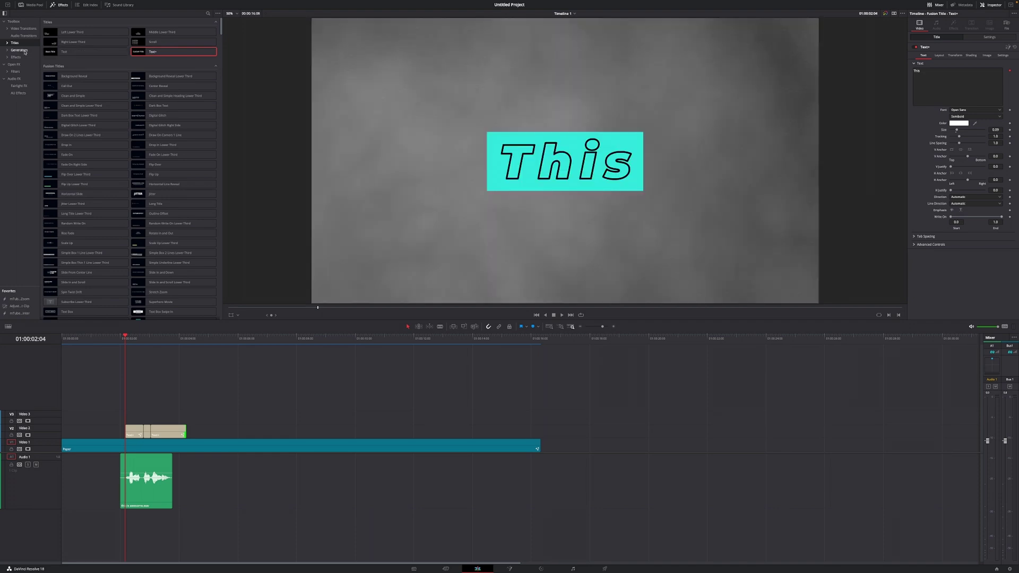
Apply the S.Friedrich_PopUp effect to the first word title and preview the animation
click(16, 57)
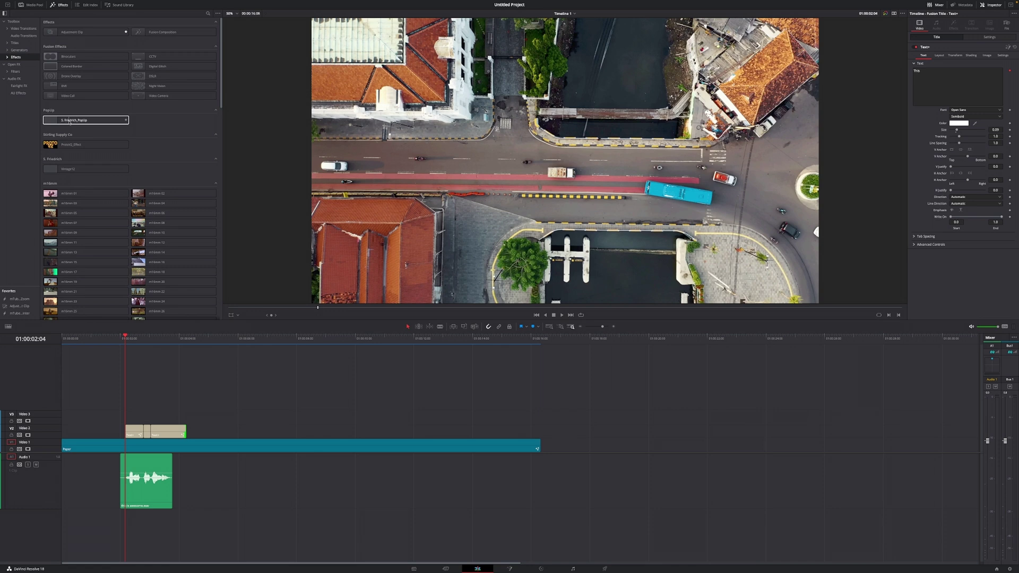
drag(69, 121, 129, 434)
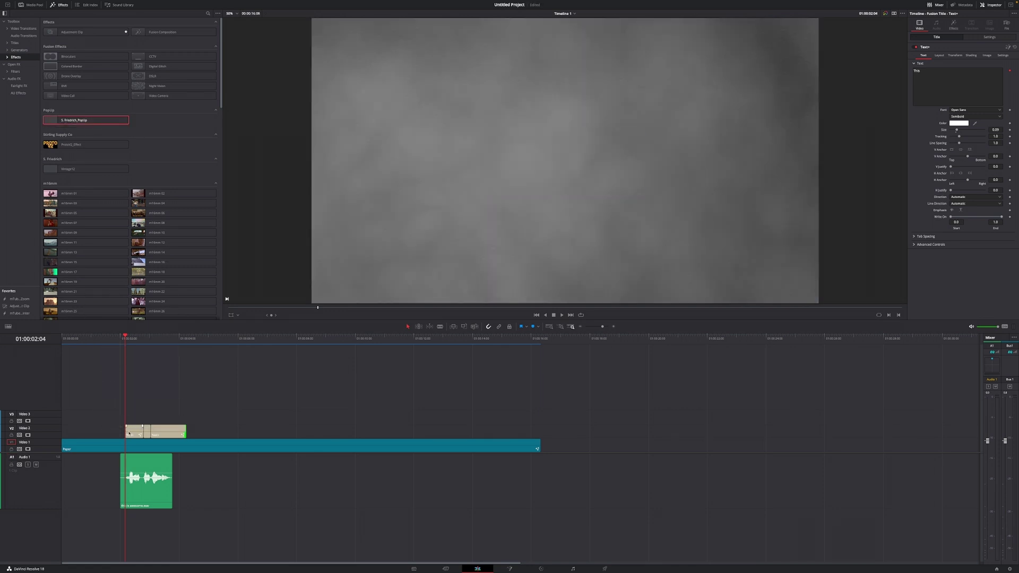
click(121, 337)
key(space)
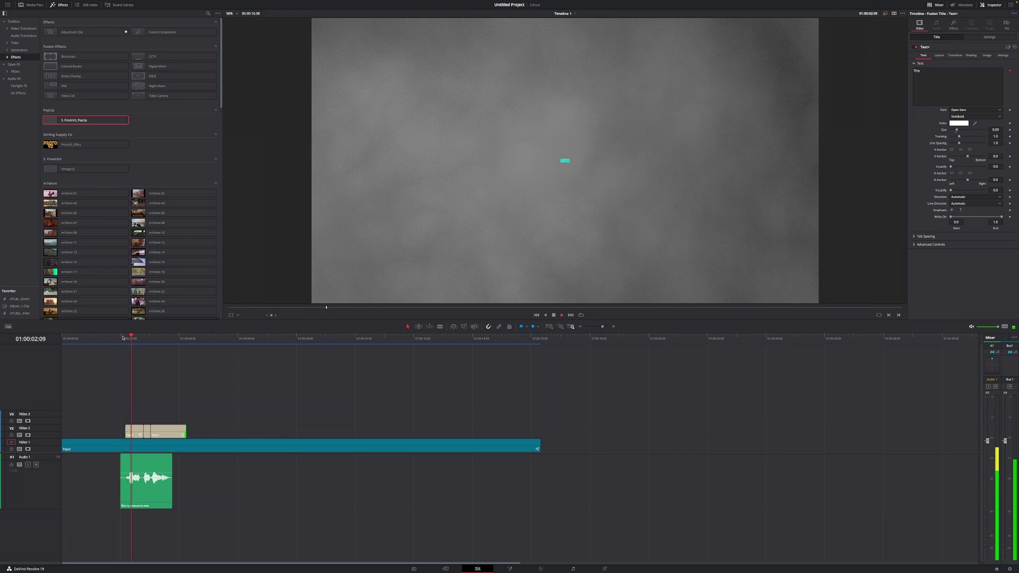
key(space)
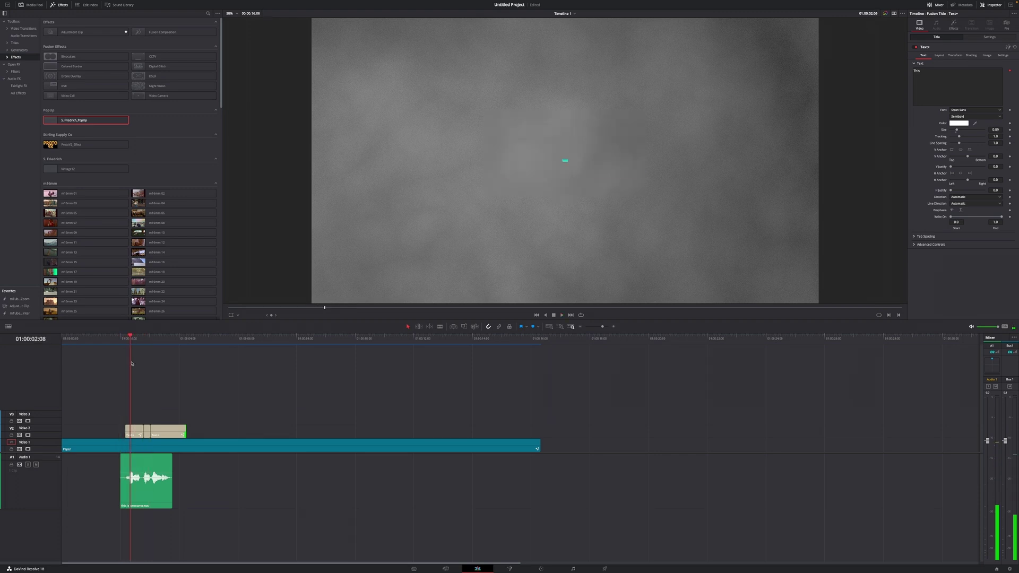
Lower the pop-up AnimationSpeed to 0.276 and copy the clip
click(128, 427)
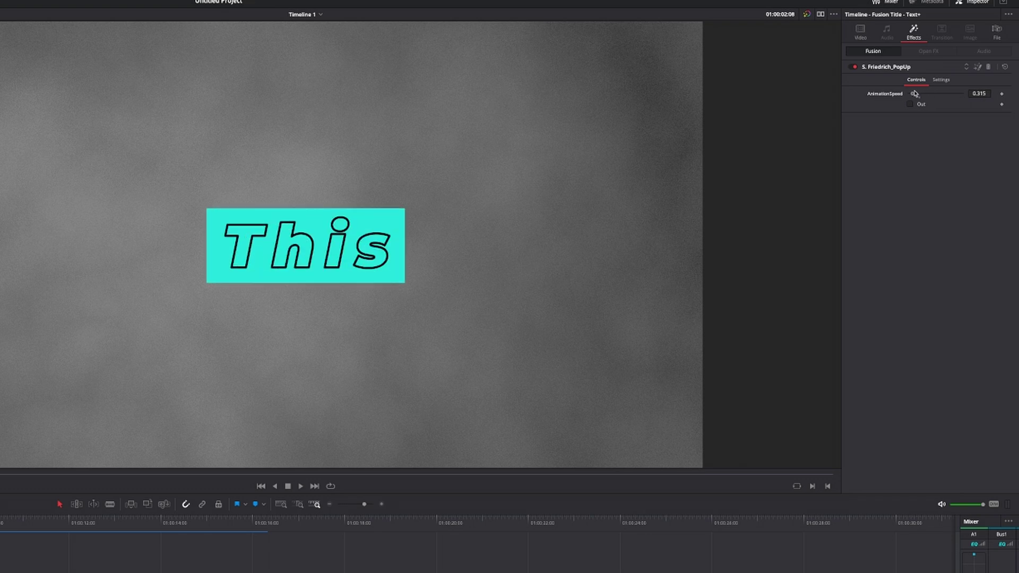
drag(915, 94, 912, 94)
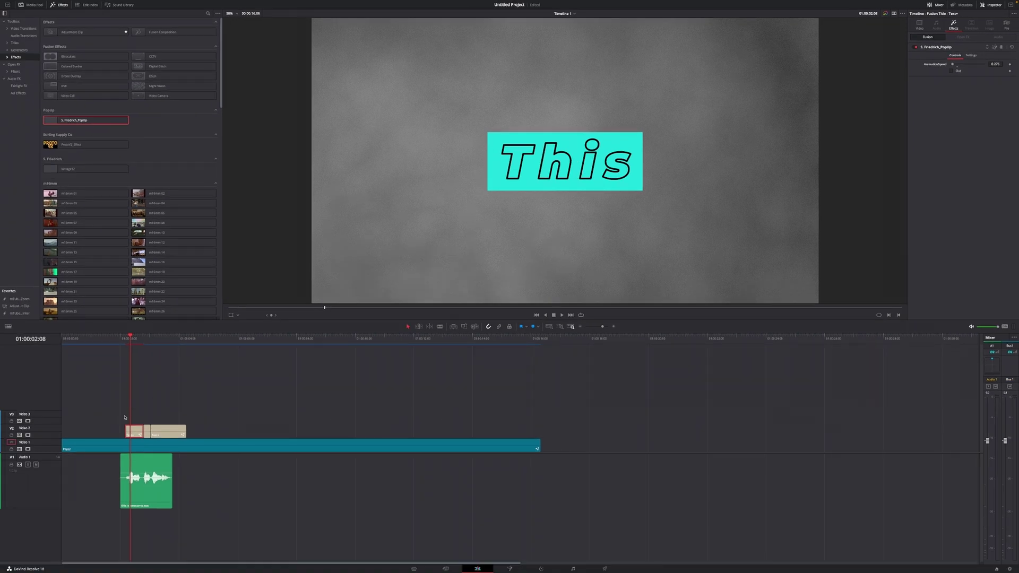
key(ctrl+c)
Paste the copied Fusion effect onto the second and third word titles with Paste Attributes
drag(218, 430, 147, 433)
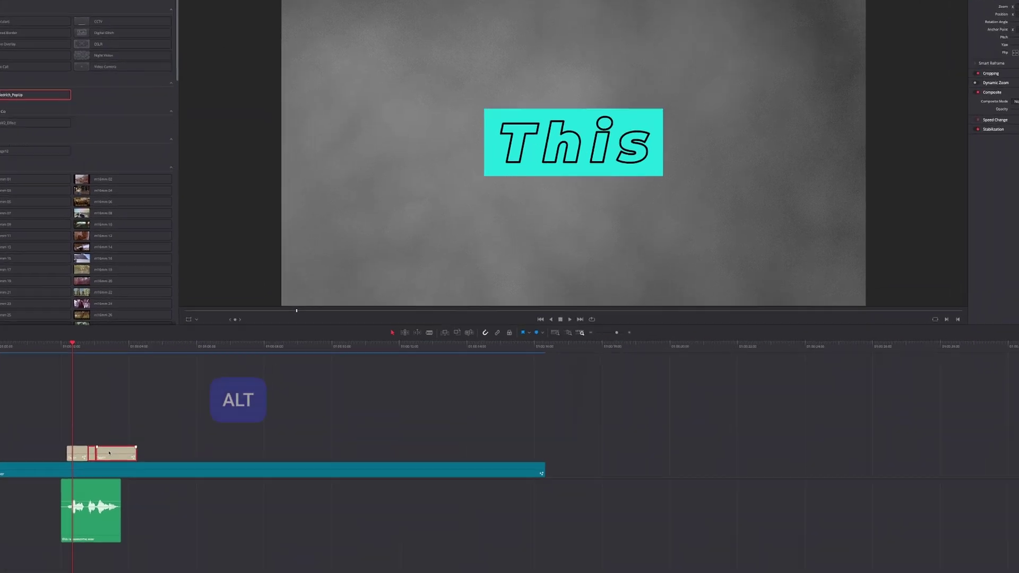
key(alt+v)
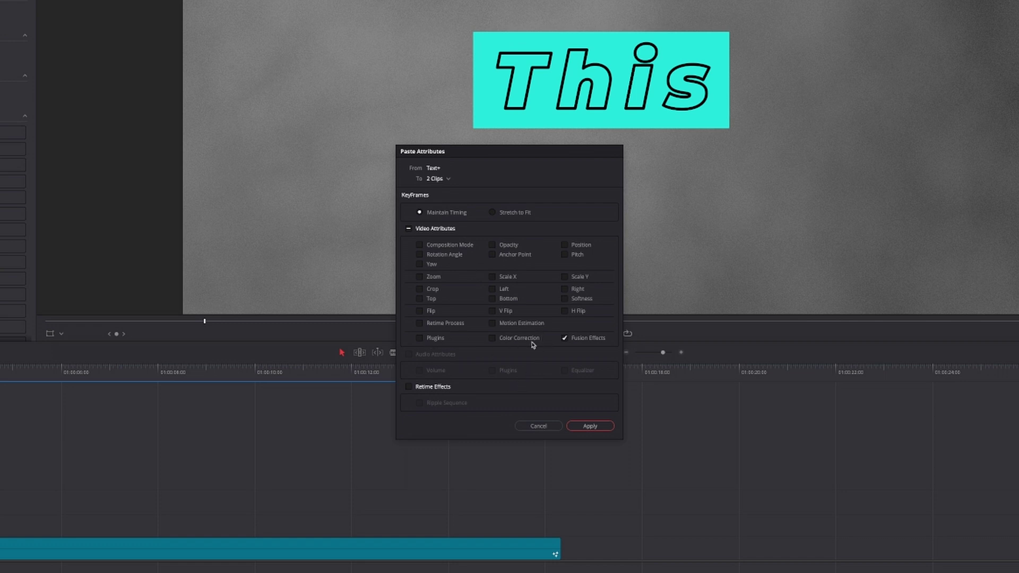
click(590, 426)
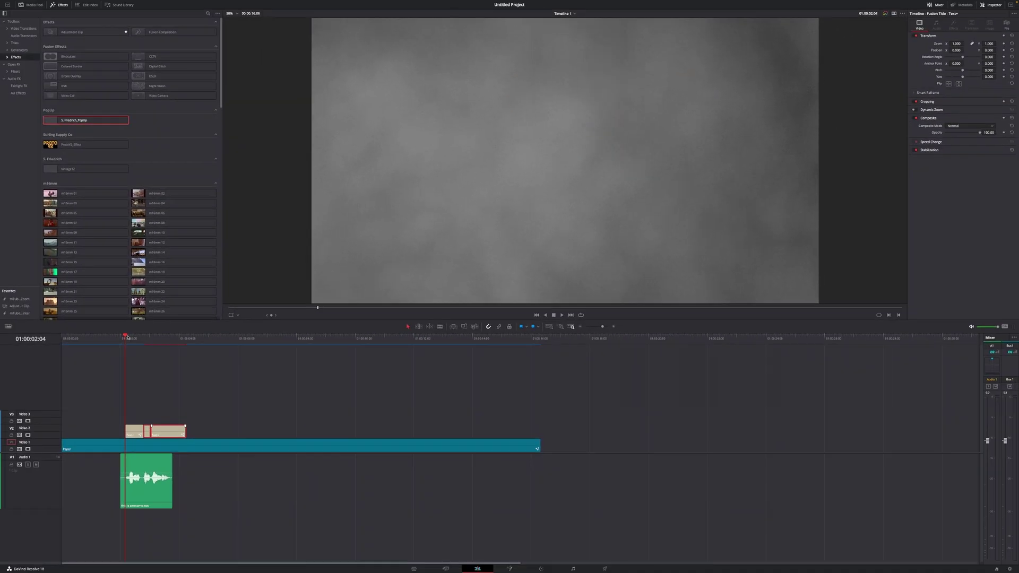
Play the pop-up word subtitles from the first word to check their sync with the voice
key(space)
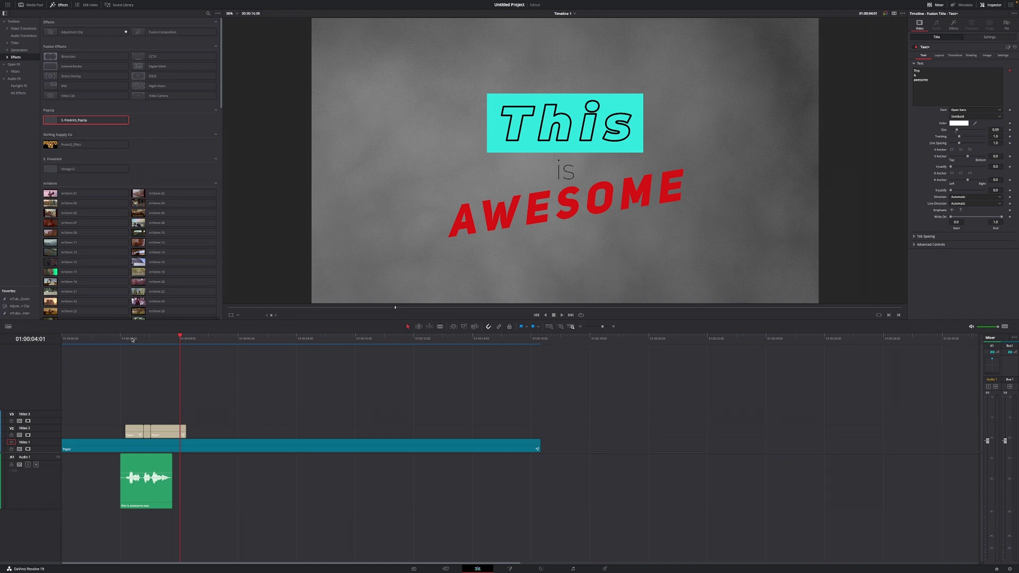
click(127, 340)
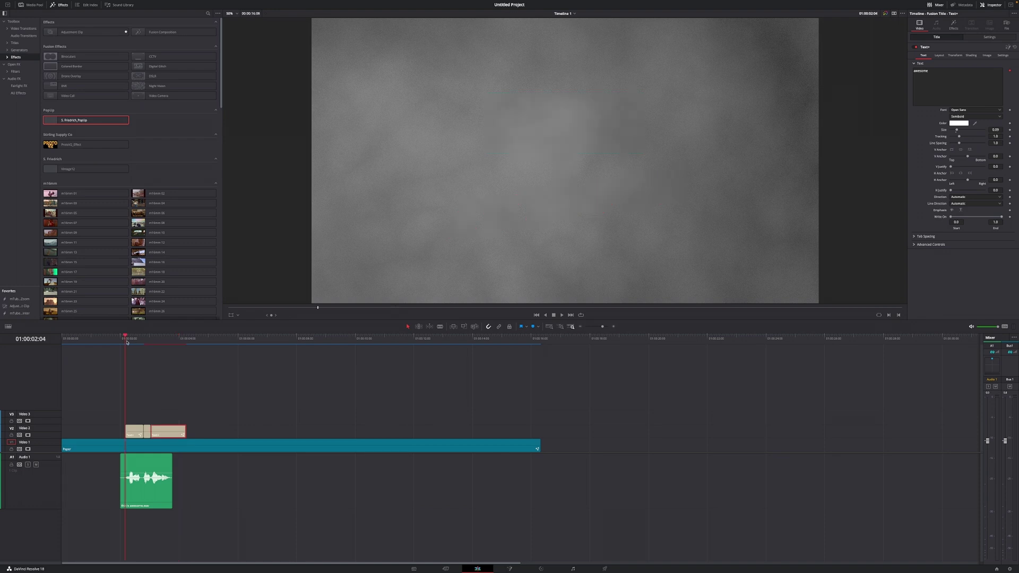
key(space)
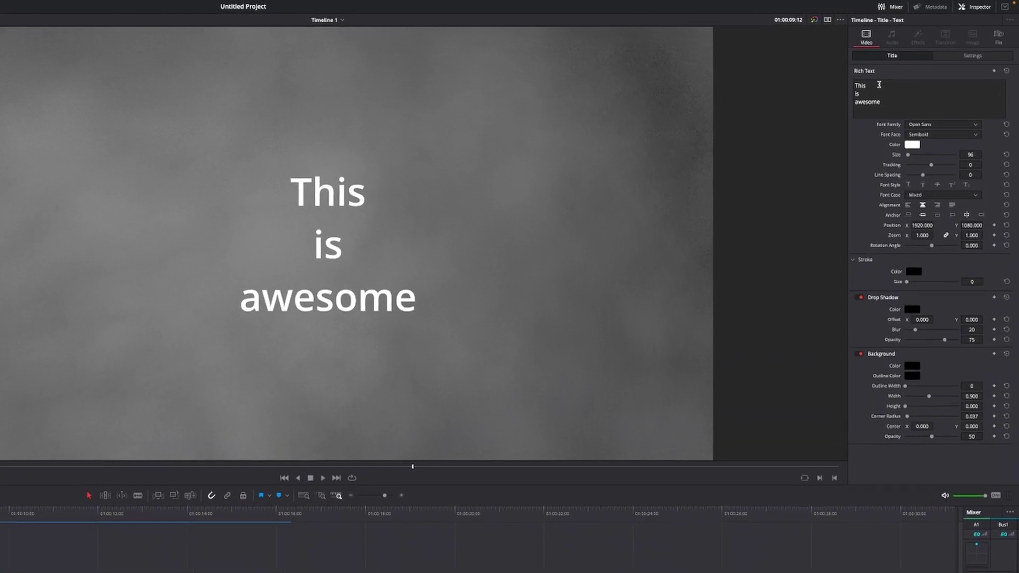
Set the word 'This' to the October Tamil font at size 272
click(929, 57)
drag(876, 86, 850, 87)
click(934, 126)
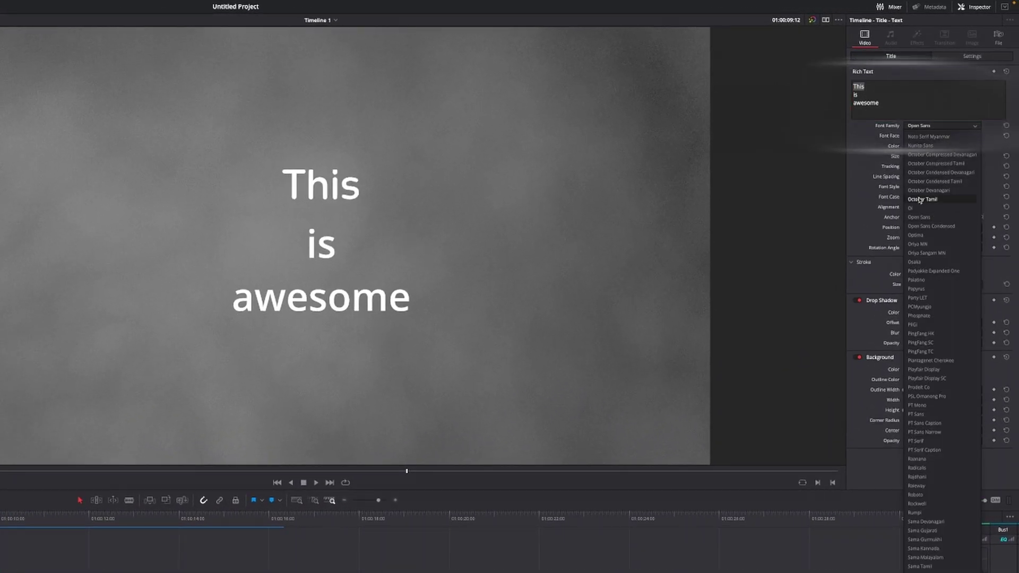
click(911, 136)
drag(907, 156, 909, 156)
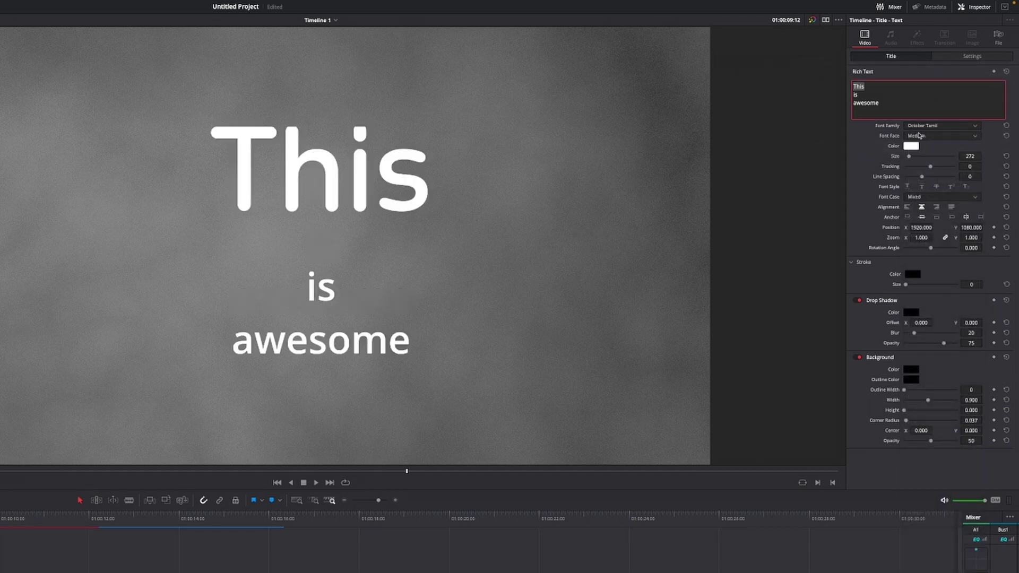
Set the word 'is' to Padyakke Expanded One in yellow
drag(886, 97, 820, 98)
click(915, 128)
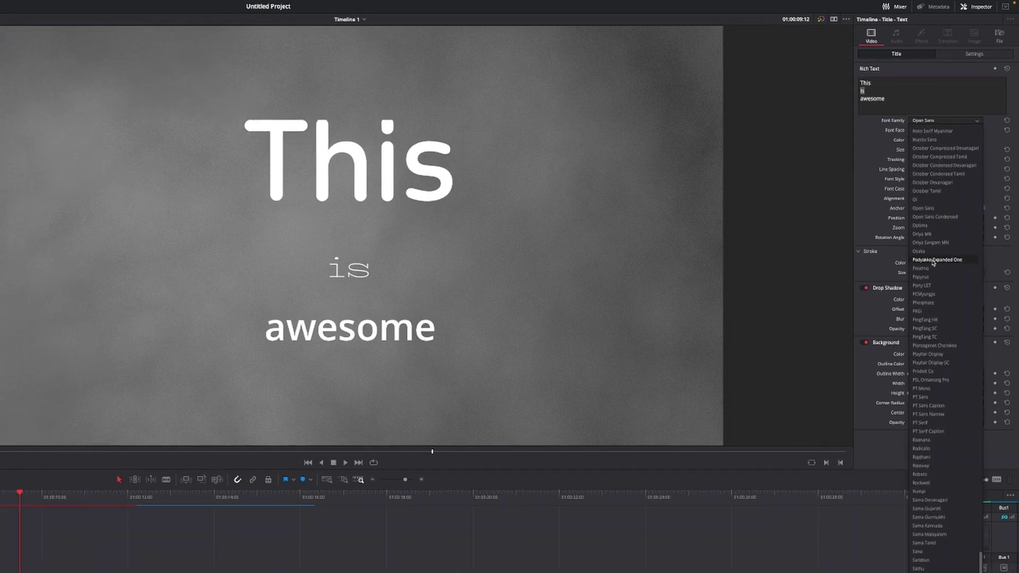
click(933, 260)
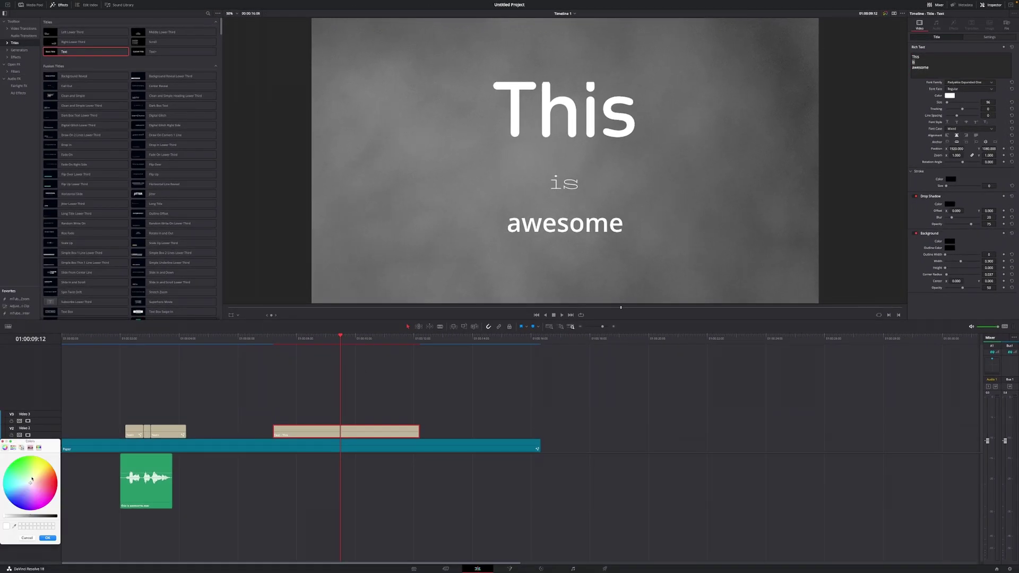
click(43, 464)
click(48, 537)
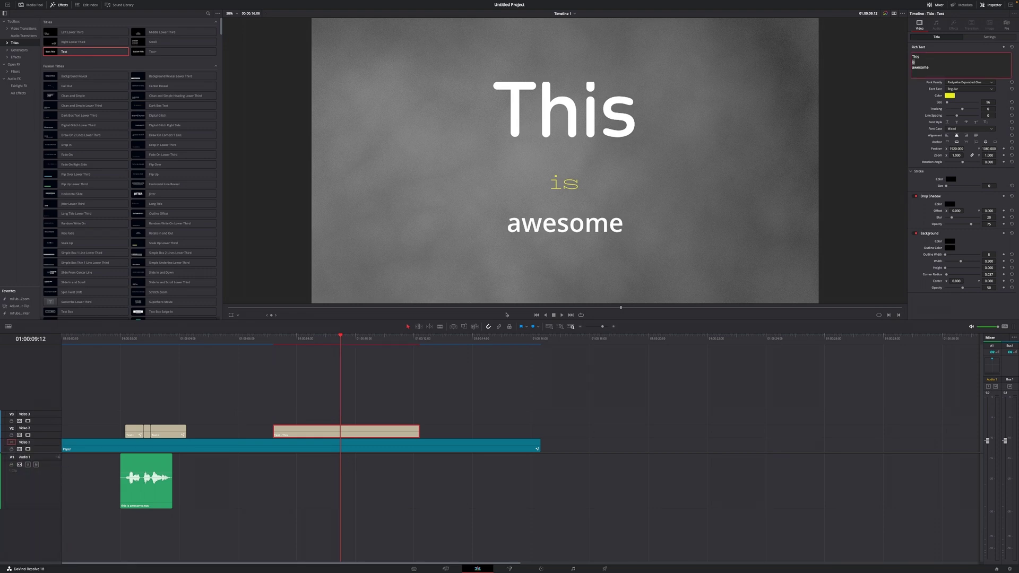
click(326, 336)
click(139, 337)
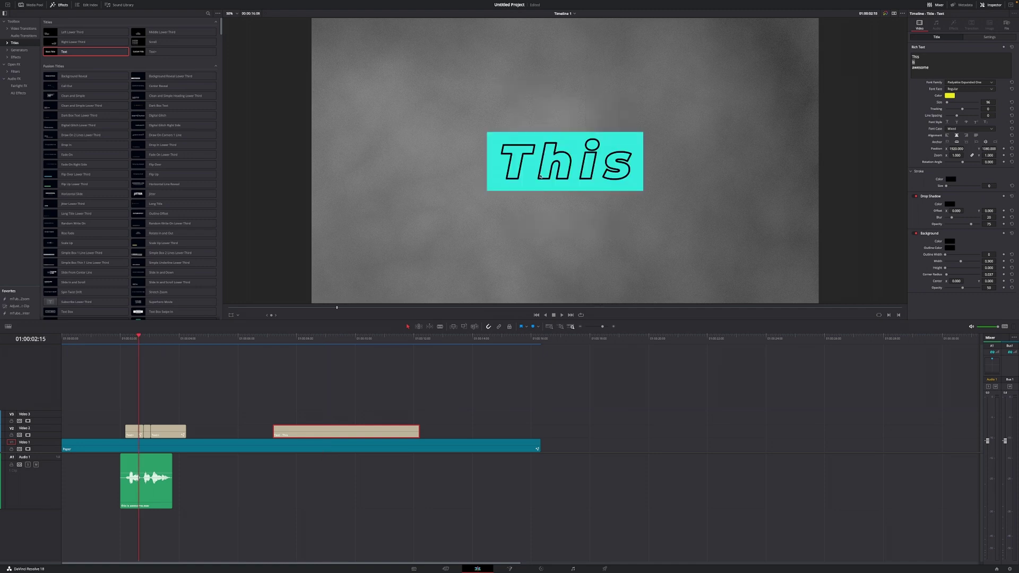